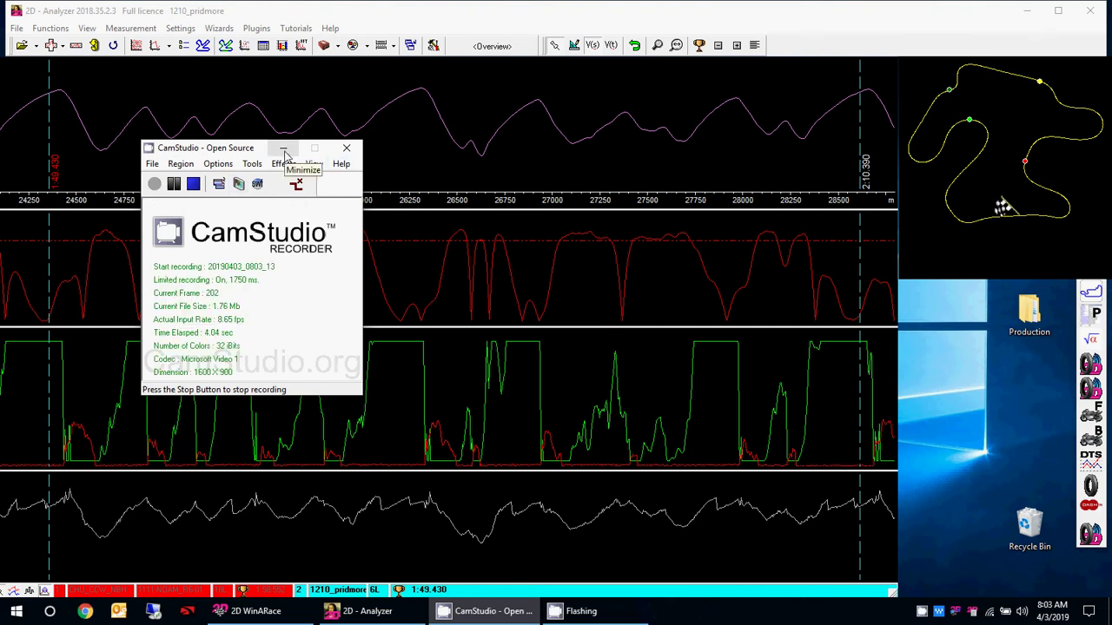
- Minimize the CamStudio recorder and read the active lap's channel values at the first corner's slowest point, near 24650 m
{"action": "left_click", "coordinate": [284, 152]}
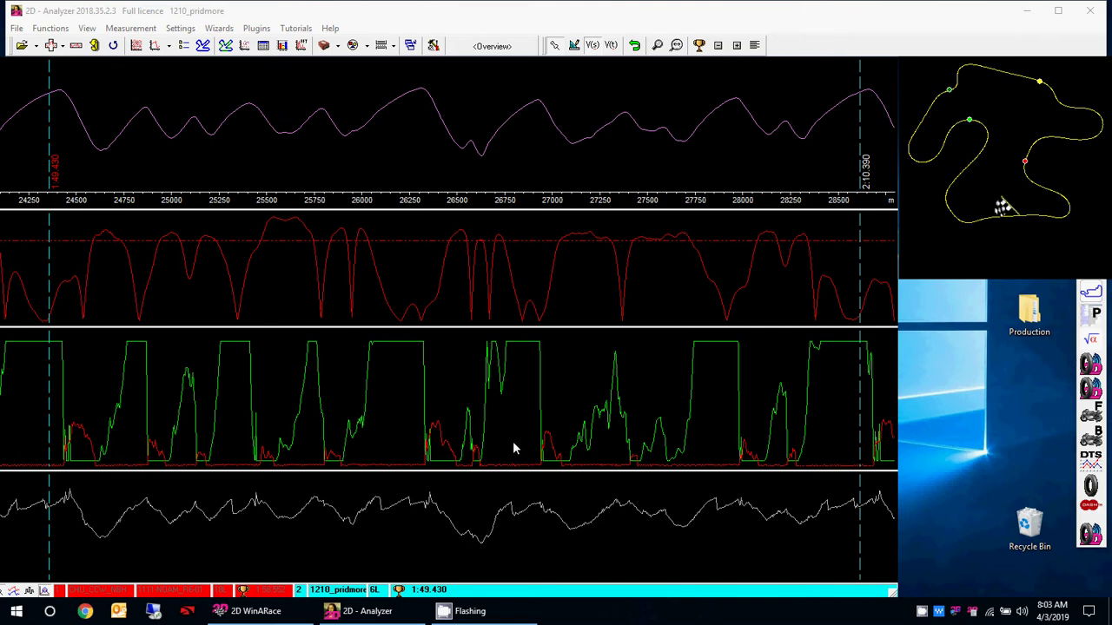
{"action": "left_click", "coordinate": [519, 299]}
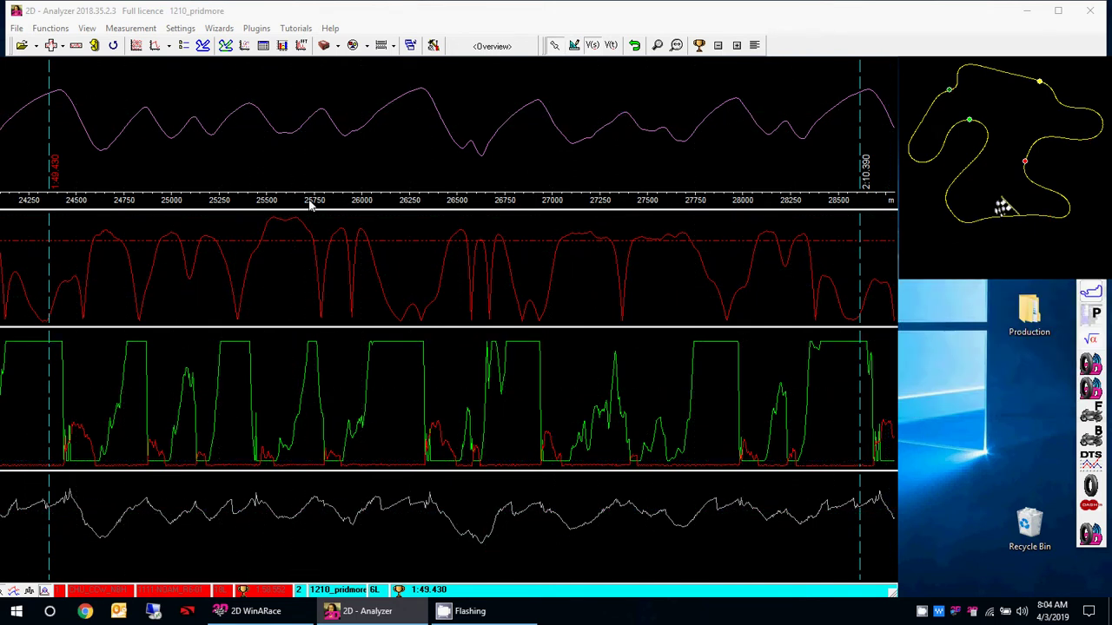
{"action": "left_click", "coordinate": [185, 154]}
{"action": "left_click_drag", "start_coordinate": [185, 154], "coordinate": [107, 213]}
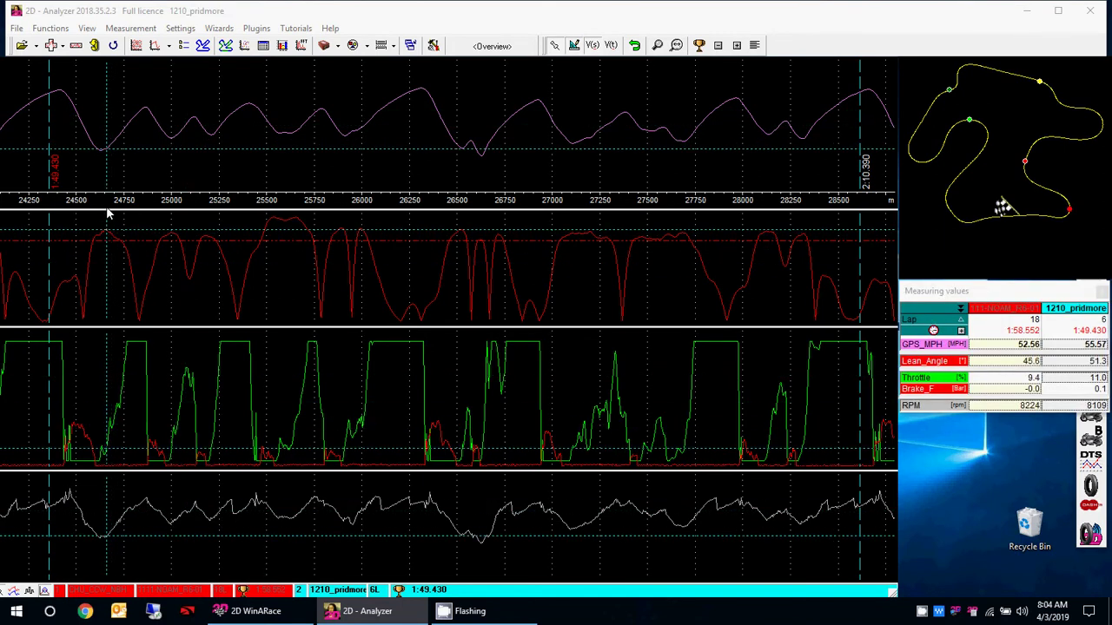
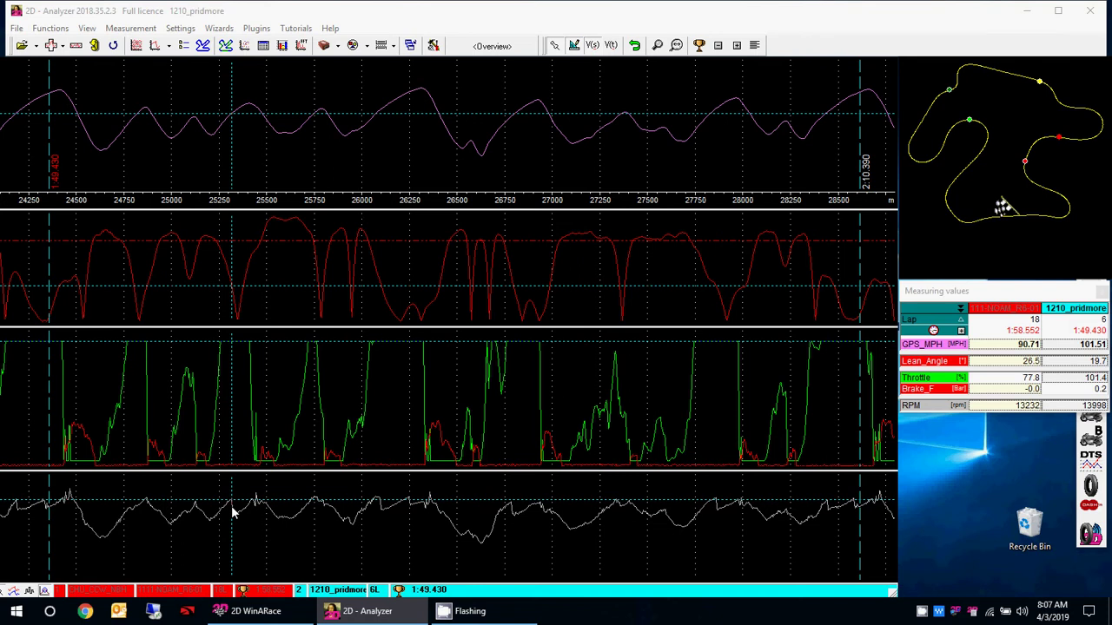
- Make the hidden red comparison lap visible alongside the active lap's traces
{"action": "right_click", "coordinate": [213, 591]}
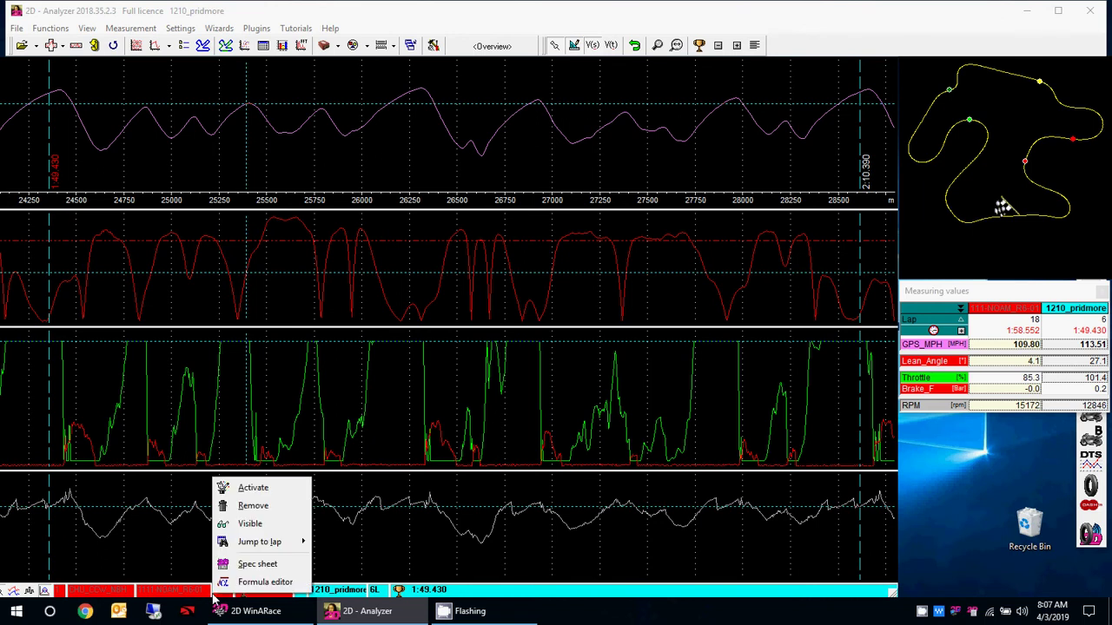
{"action": "left_click", "coordinate": [279, 527]}
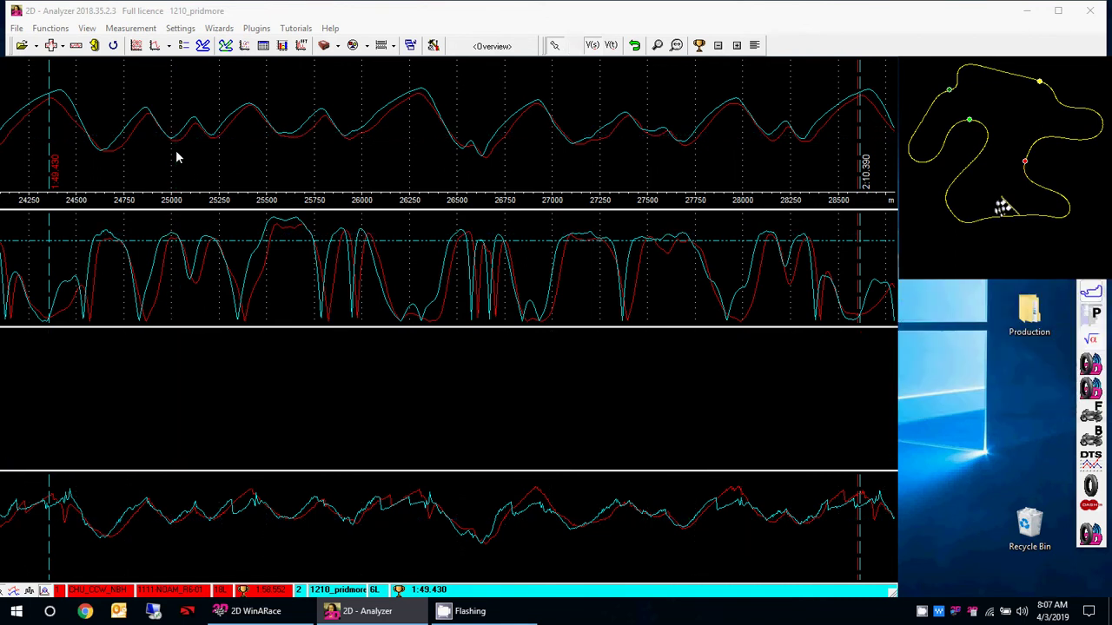
- Compare both laps' speed, lean angle and throttle at the mid-corner minimum speeds near 25200 m and 25620 m
{"action": "scroll", "coordinate": [176, 147], "scroll_direction": "up", "scroll_amount": 2}
{"action": "scroll", "coordinate": [180, 107], "scroll_direction": "up", "scroll_amount": 1}
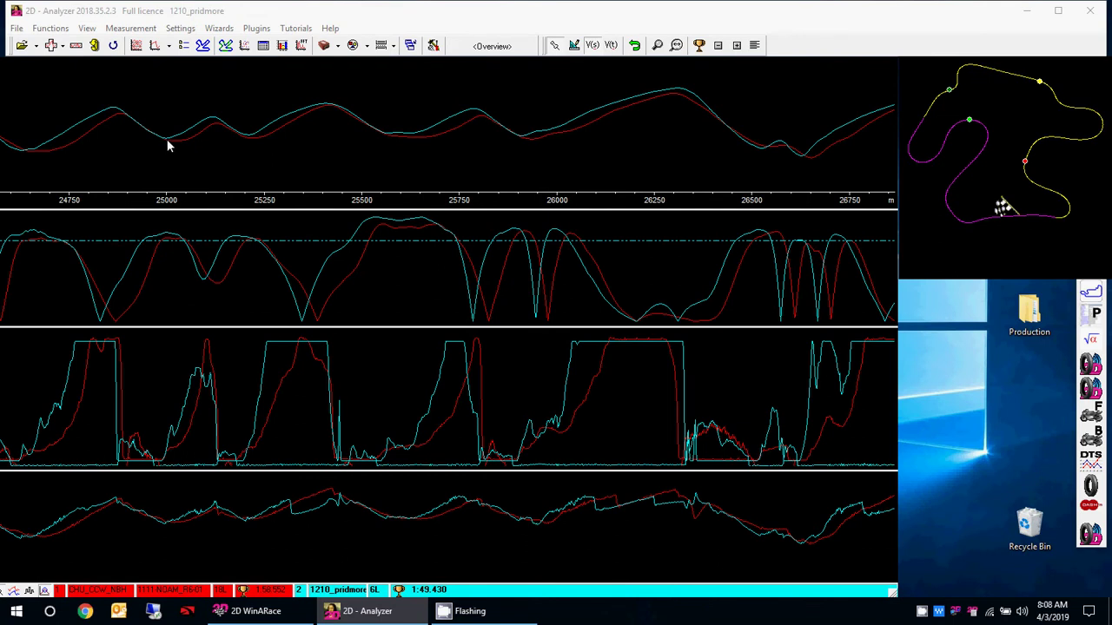
{"action": "left_click", "coordinate": [250, 139]}
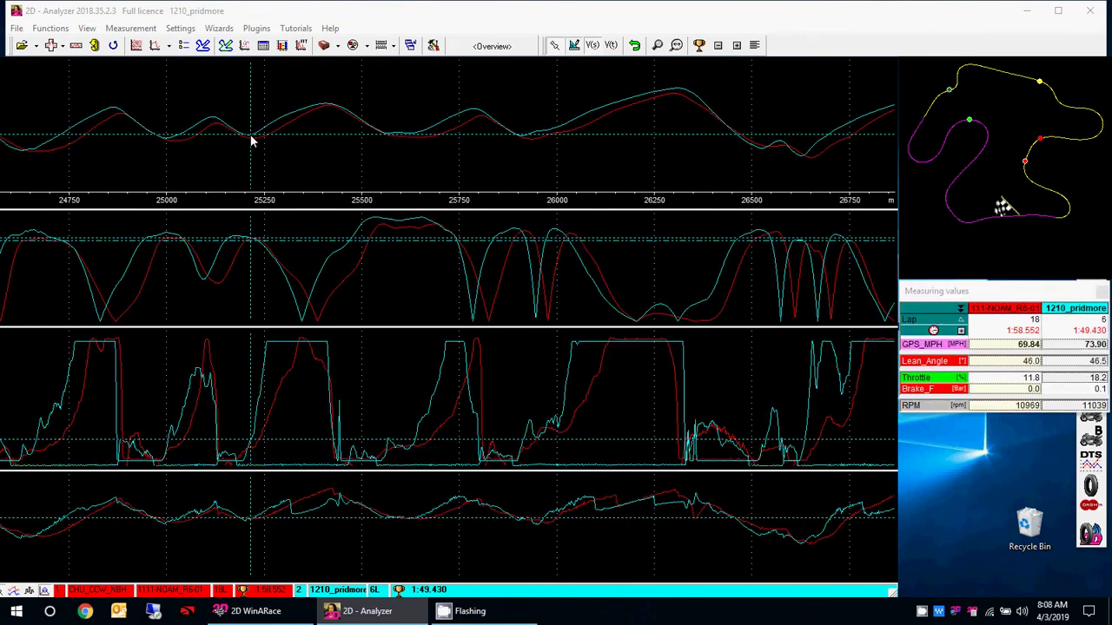
{"action": "key", "text": "Left"}
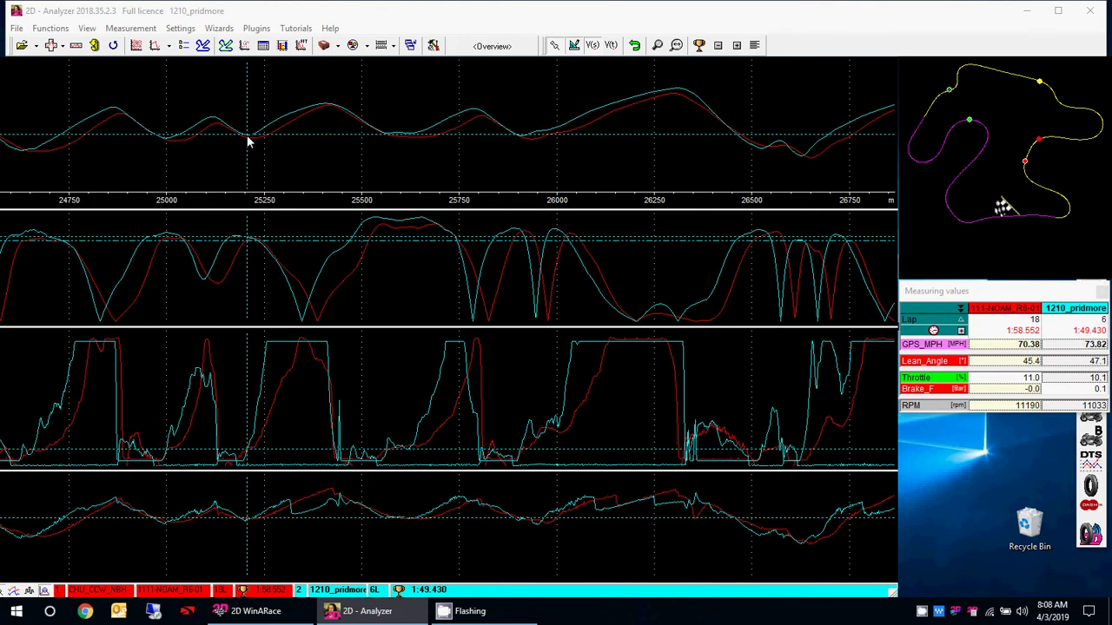
{"action": "left_click", "coordinate": [249, 142]}
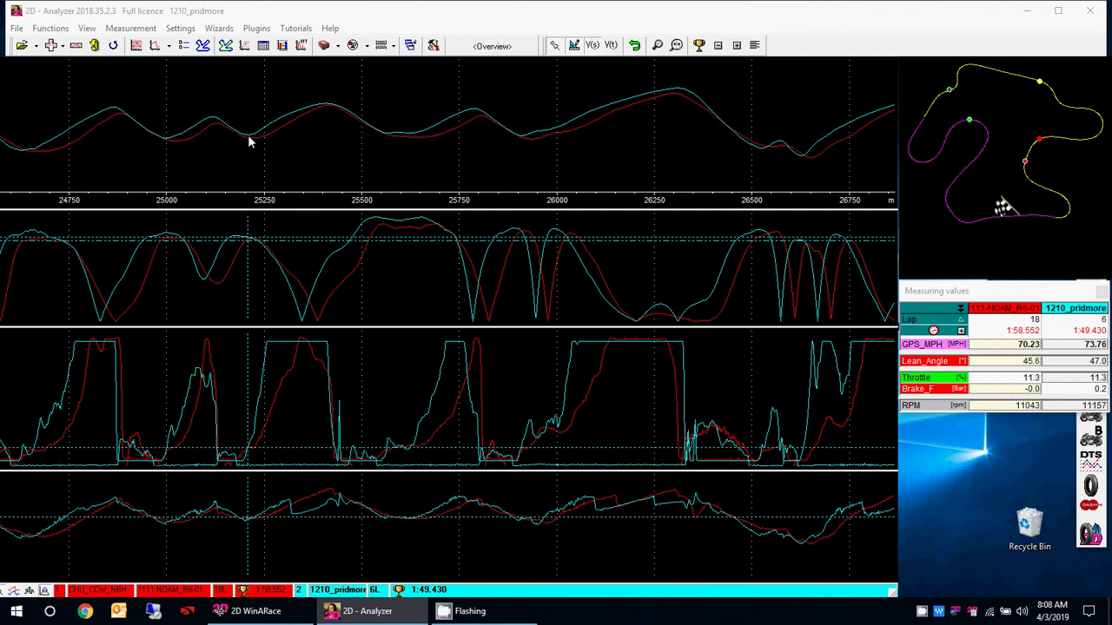
{"action": "left_click", "coordinate": [256, 147]}
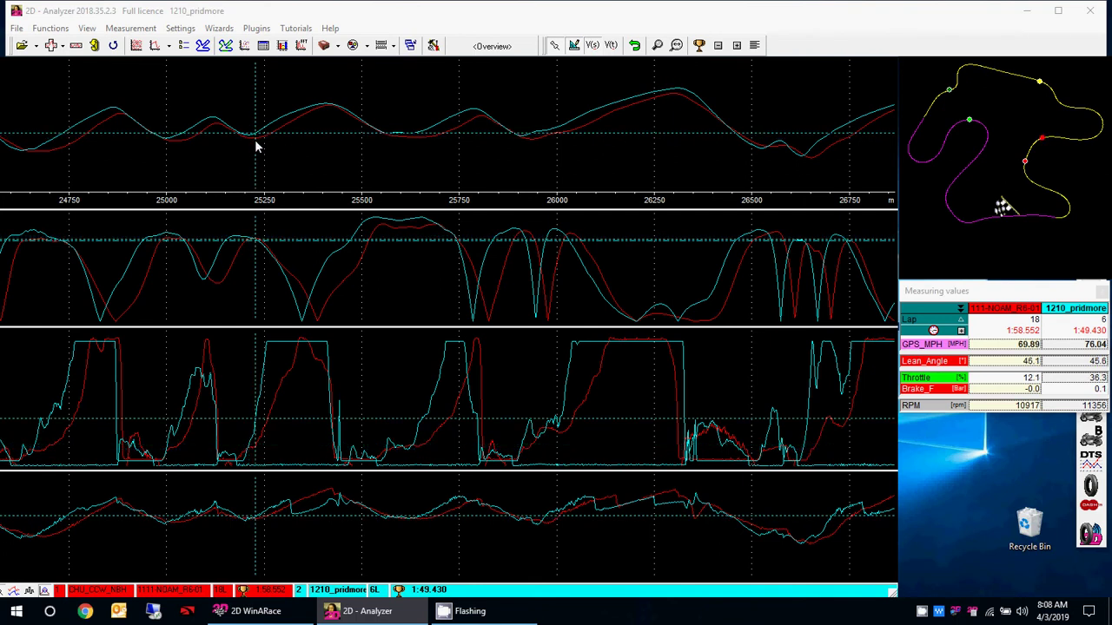
{"action": "key", "text": "Escape"}
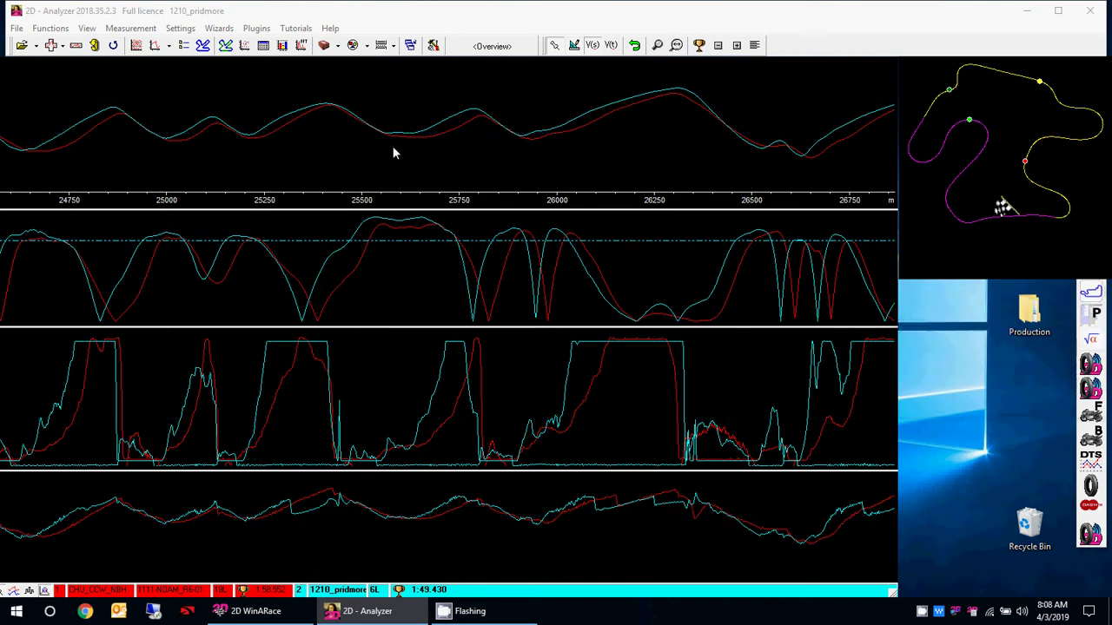
{"action": "left_click_drag", "start_coordinate": [400, 142], "coordinate": [409, 139]}
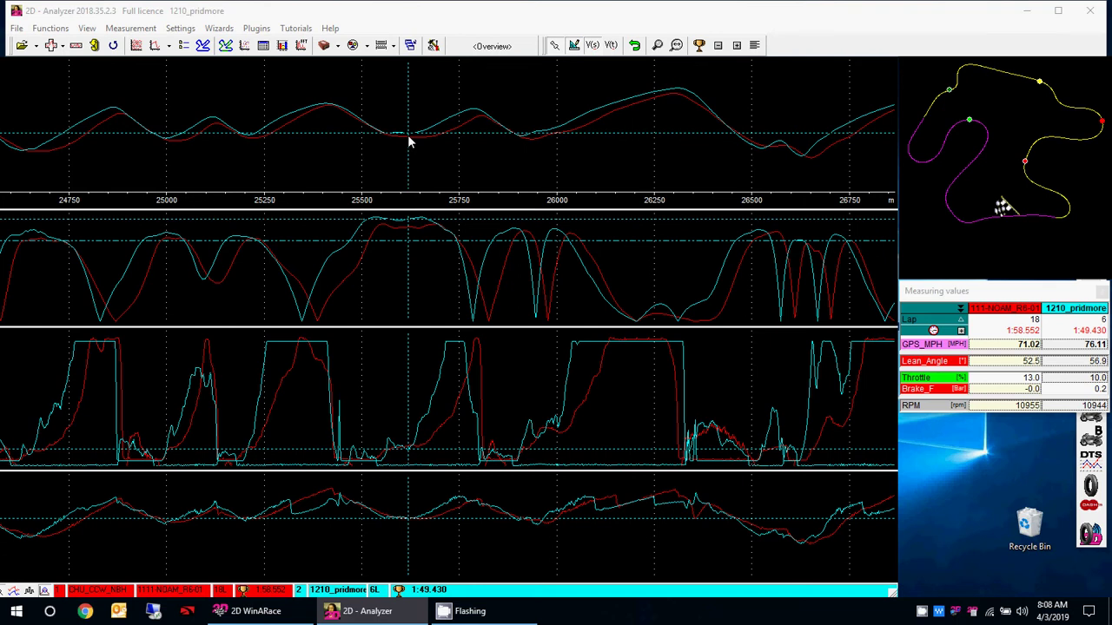
- Show the full lap and compare both laps' minimum corner speeds near 27500 m and 28150 m
{"action": "left_click", "coordinate": [677, 45]}
{"action": "mouse_move", "coordinate": [339, 139]}
{"action": "left_mouse_down"}
{"action": "mouse_move", "coordinate": [475, 159]}
{"action": "mouse_move", "coordinate": [672, 157]}
{"action": "left_mouse_up"}
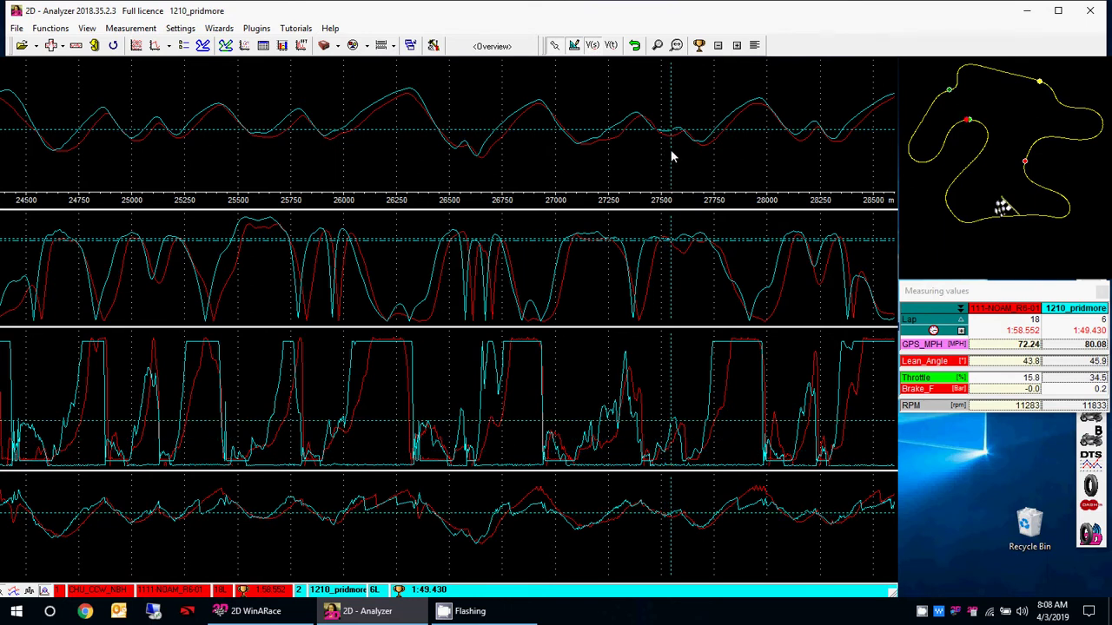
{"action": "left_click_drag", "start_coordinate": [671, 156], "coordinate": [663, 159]}
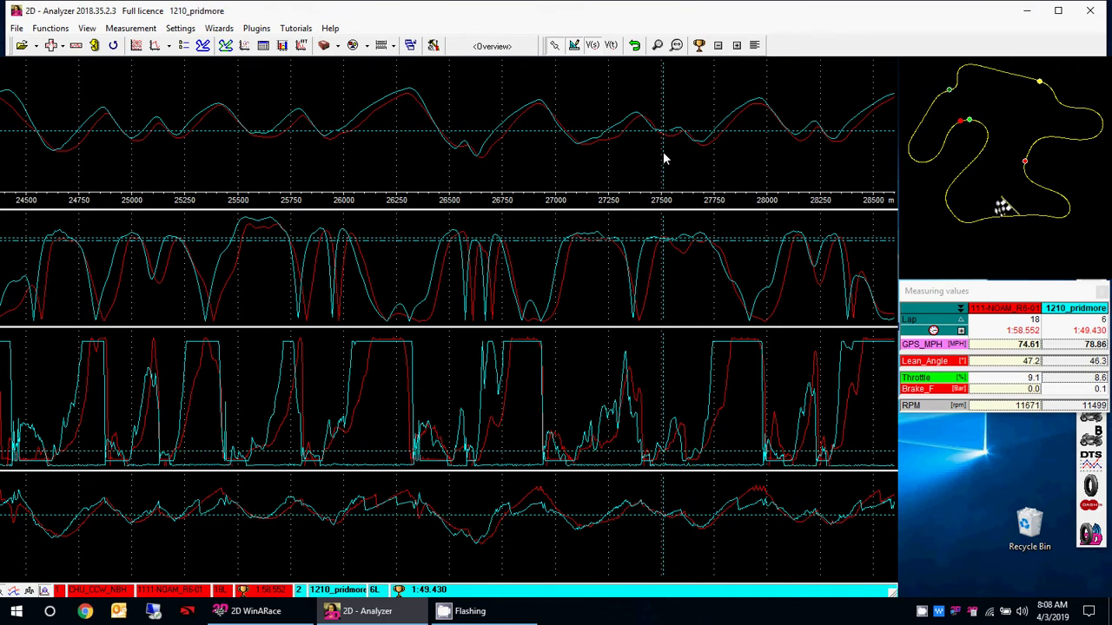
{"action": "left_click_drag", "start_coordinate": [662, 159], "coordinate": [801, 161]}
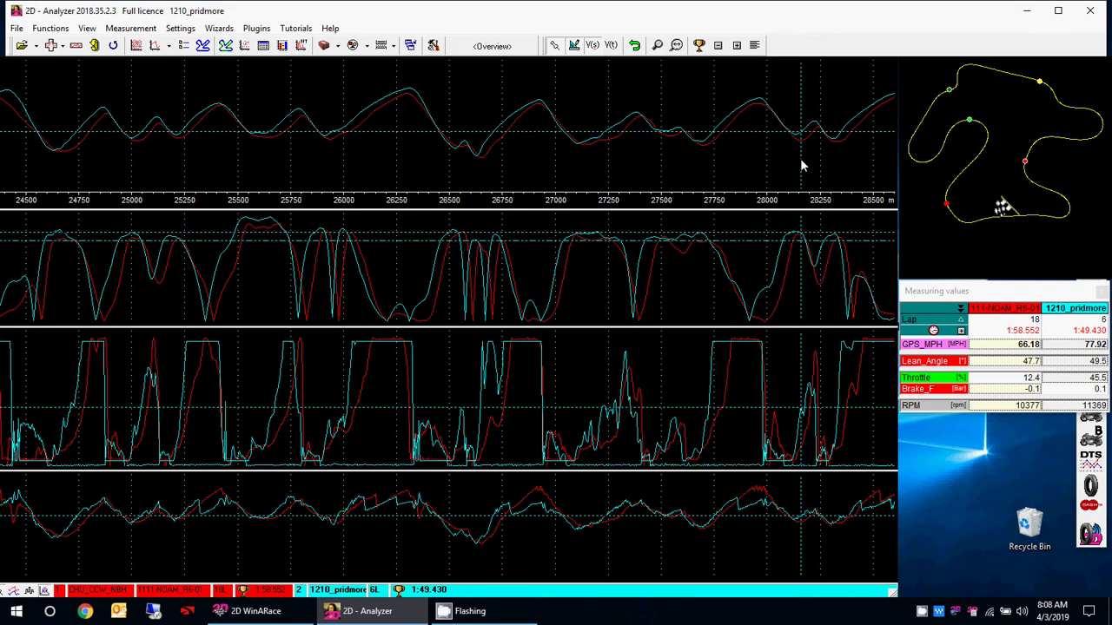
{"action": "left_click_drag", "start_coordinate": [801, 160], "coordinate": [795, 160]}
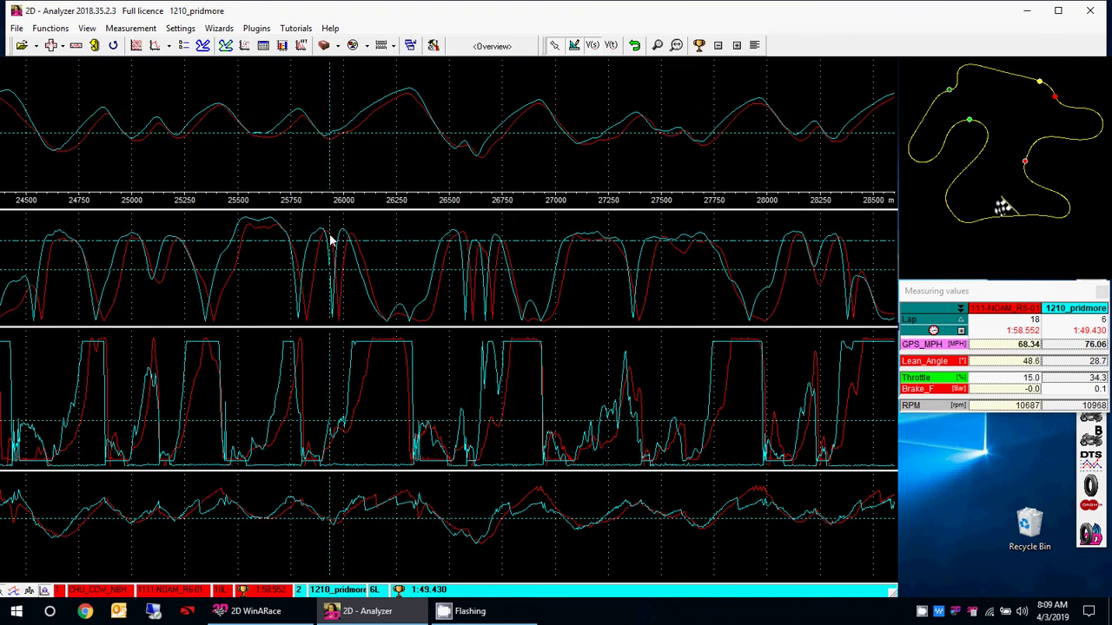
- Check the lean-angle traces near 24650 m and shift the lap traces along the distance axis to line up their transitions
{"action": "left_click", "coordinate": [78, 261]}
{"action": "mouse_move", "coordinate": [78, 260]}
{"action": "left_mouse_down"}
{"action": "mouse_move", "coordinate": [67, 258]}
{"action": "mouse_move", "coordinate": [565, 258]}
{"action": "mouse_move", "coordinate": [99, 272]}
{"action": "left_mouse_up"}
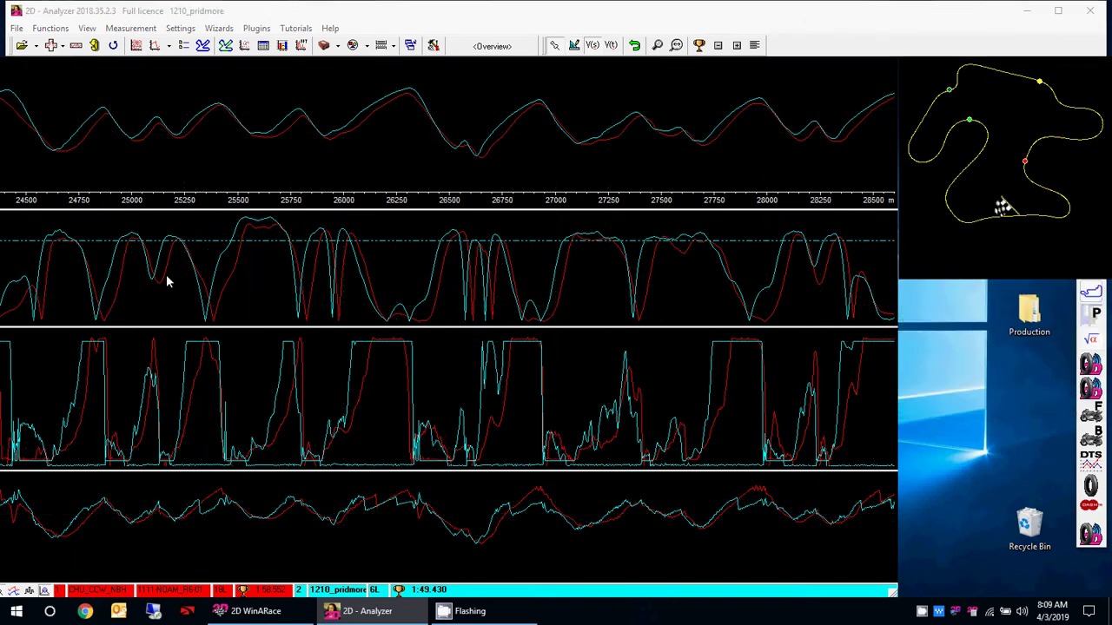
{"action": "left_click_drag", "start_coordinate": [166, 275], "coordinate": [246, 274]}
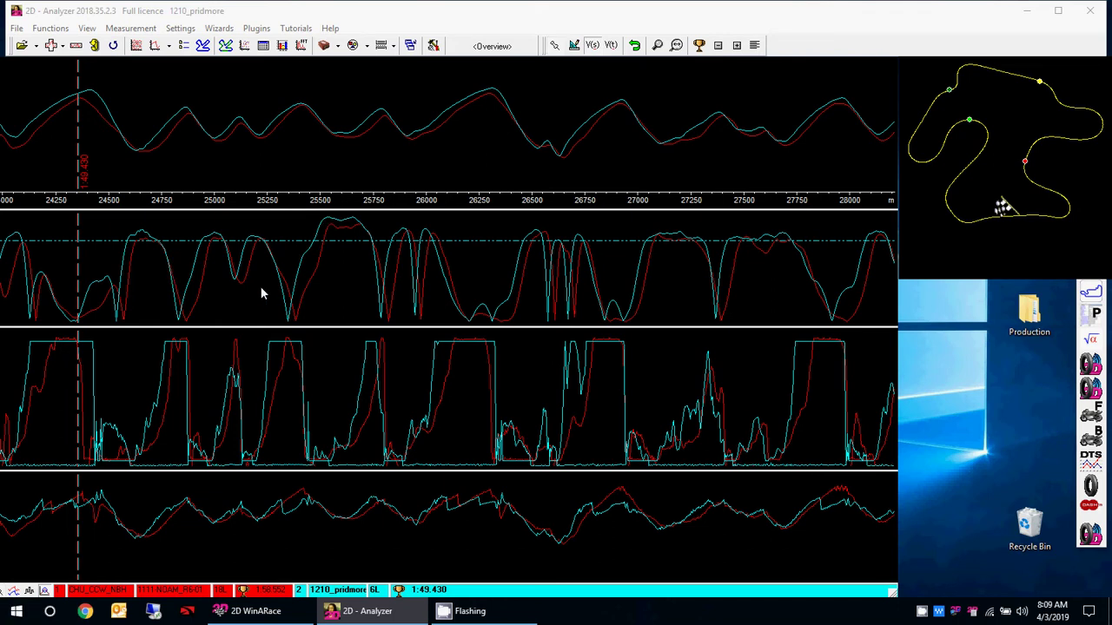
{"action": "left_click_drag", "start_coordinate": [260, 293], "coordinate": [265, 297]}
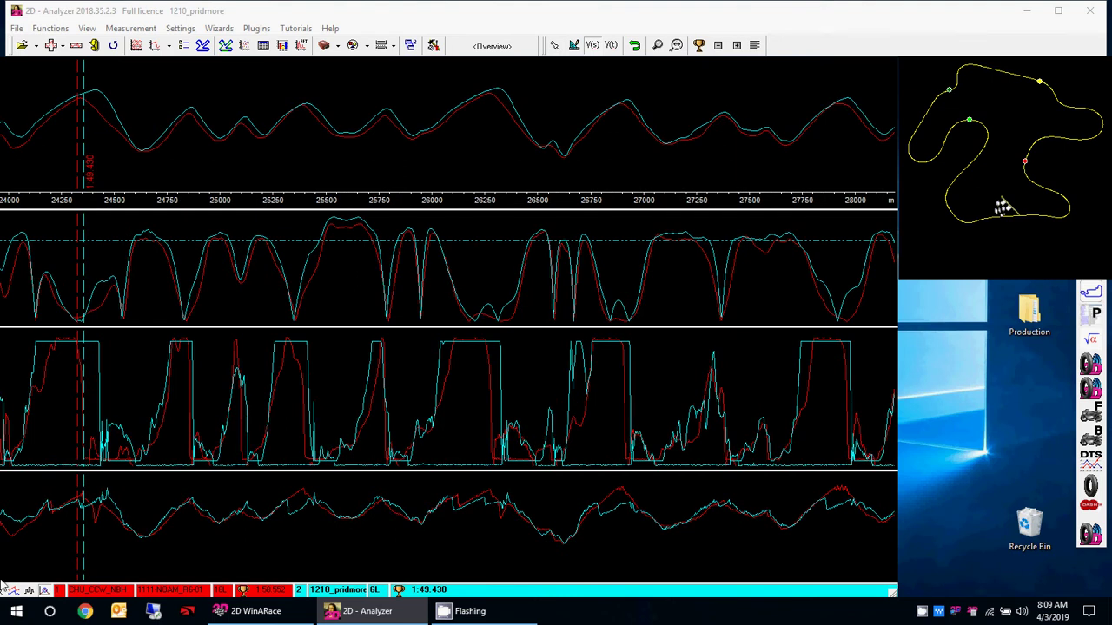
- Compare both laps' lean angle and throttle through the direction changes from about 24540 m to 25740 m
{"action": "scroll", "coordinate": [165, 261], "scroll_direction": "up", "scroll_amount": 4}
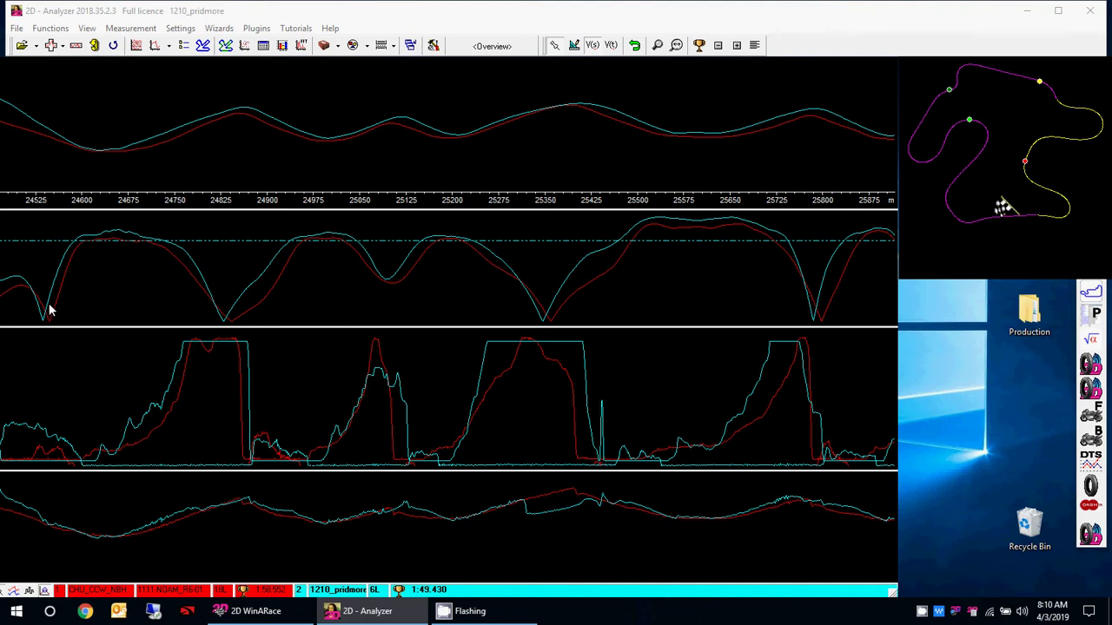
{"action": "left_click", "coordinate": [49, 311]}
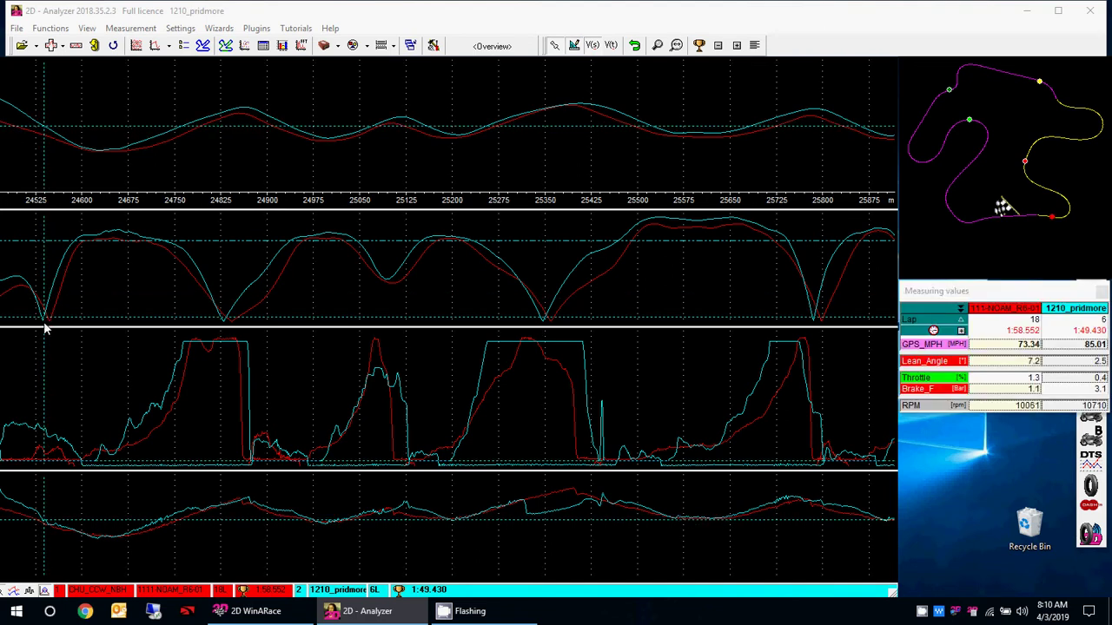
{"action": "left_click_drag", "start_coordinate": [46, 328], "coordinate": [233, 320]}
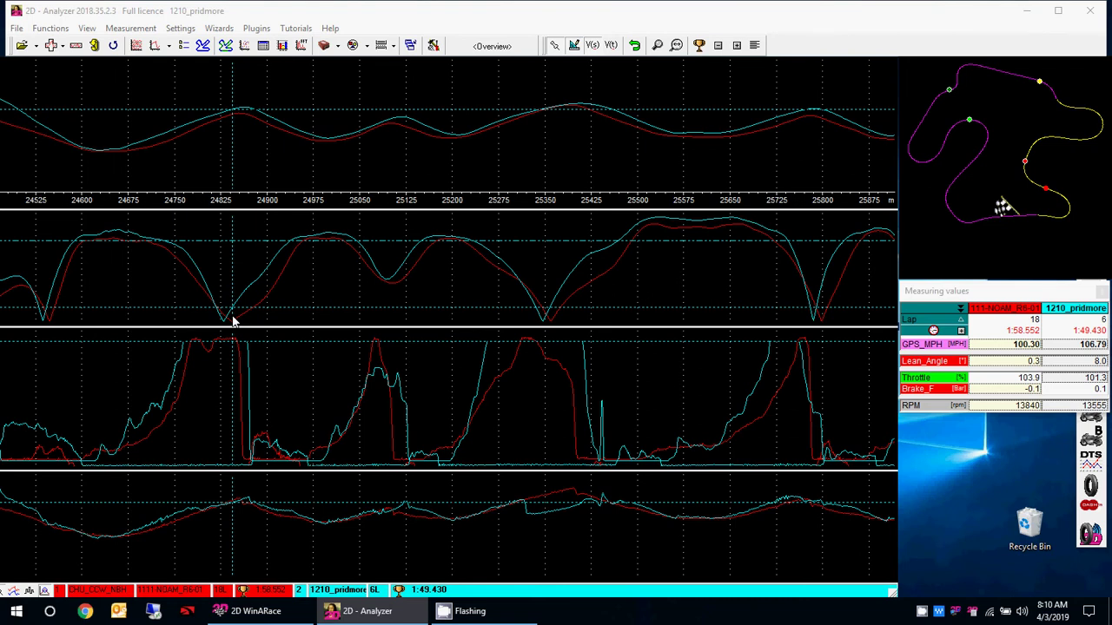
{"action": "mouse_move", "coordinate": [233, 322]}
{"action": "left_mouse_down"}
{"action": "mouse_move", "coordinate": [292, 240]}
{"action": "mouse_move", "coordinate": [281, 258]}
{"action": "mouse_move", "coordinate": [327, 235]}
{"action": "mouse_move", "coordinate": [418, 250]}
{"action": "mouse_move", "coordinate": [472, 238]}
{"action": "mouse_move", "coordinate": [508, 252]}
{"action": "left_mouse_up"}
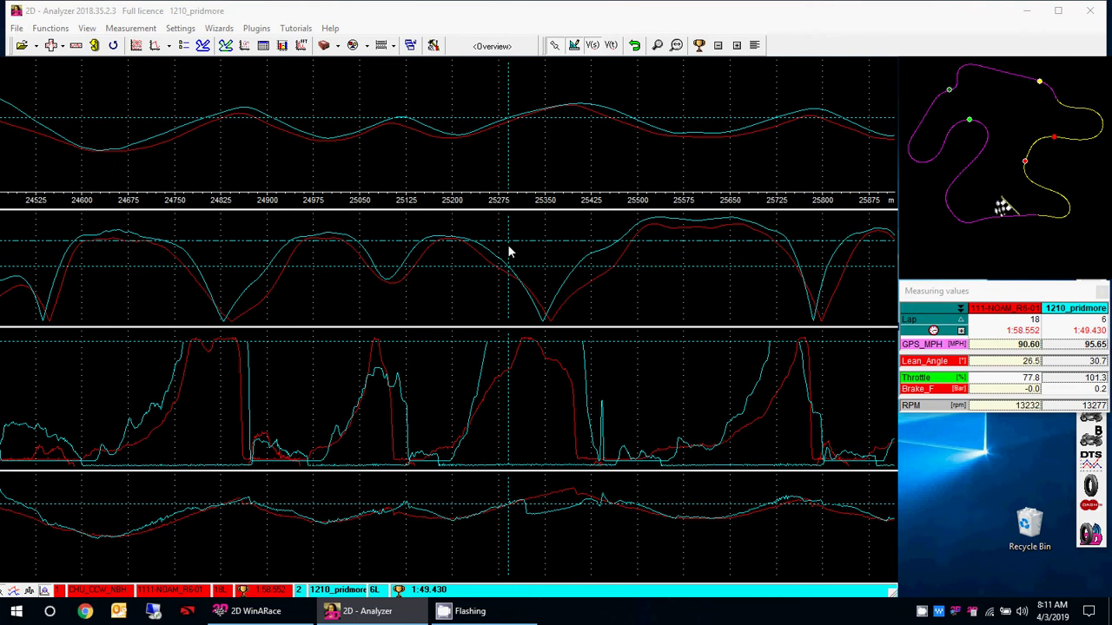
{"action": "mouse_move", "coordinate": [509, 250]}
{"action": "left_mouse_down"}
{"action": "mouse_move", "coordinate": [578, 280]}
{"action": "mouse_move", "coordinate": [549, 300]}
{"action": "mouse_move", "coordinate": [632, 260]}
{"action": "mouse_move", "coordinate": [818, 263]}
{"action": "mouse_move", "coordinate": [784, 263]}
{"action": "left_mouse_up"}
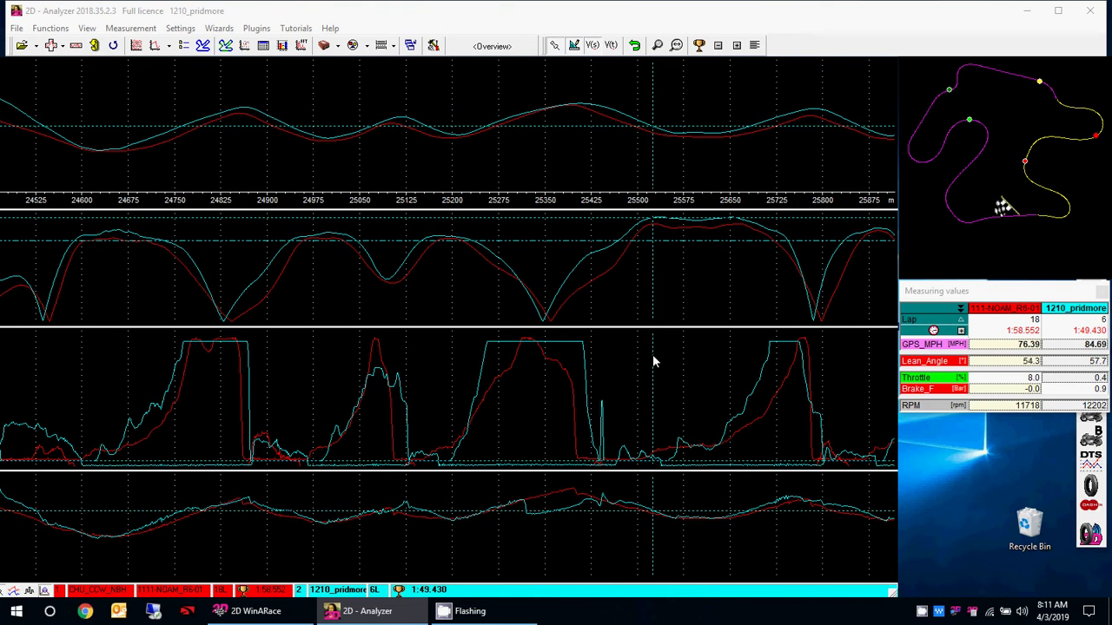
{"action": "key", "text": "Escape"}
- Examine both laps' lean-angle transitions and throttle traces along the section from about 25820 m to 27080 m
{"action": "left_click_drag", "start_coordinate": [596, 355], "coordinate": [338, 354]}
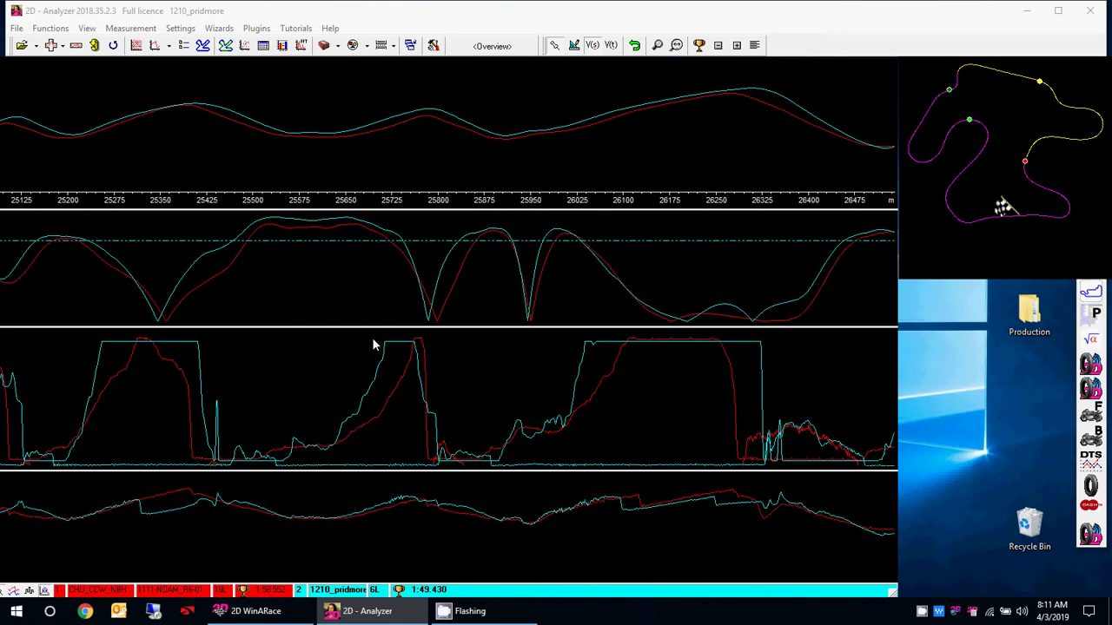
{"action": "left_click", "coordinate": [452, 338]}
{"action": "mouse_move", "coordinate": [451, 338]}
{"action": "left_mouse_down"}
{"action": "mouse_move", "coordinate": [429, 303]}
{"action": "mouse_move", "coordinate": [509, 293]}
{"action": "mouse_move", "coordinate": [533, 321]}
{"action": "mouse_move", "coordinate": [556, 309]}
{"action": "mouse_move", "coordinate": [685, 312]}
{"action": "left_mouse_up"}
{"action": "left_click_drag", "start_coordinate": [785, 290], "coordinate": [499, 268]}
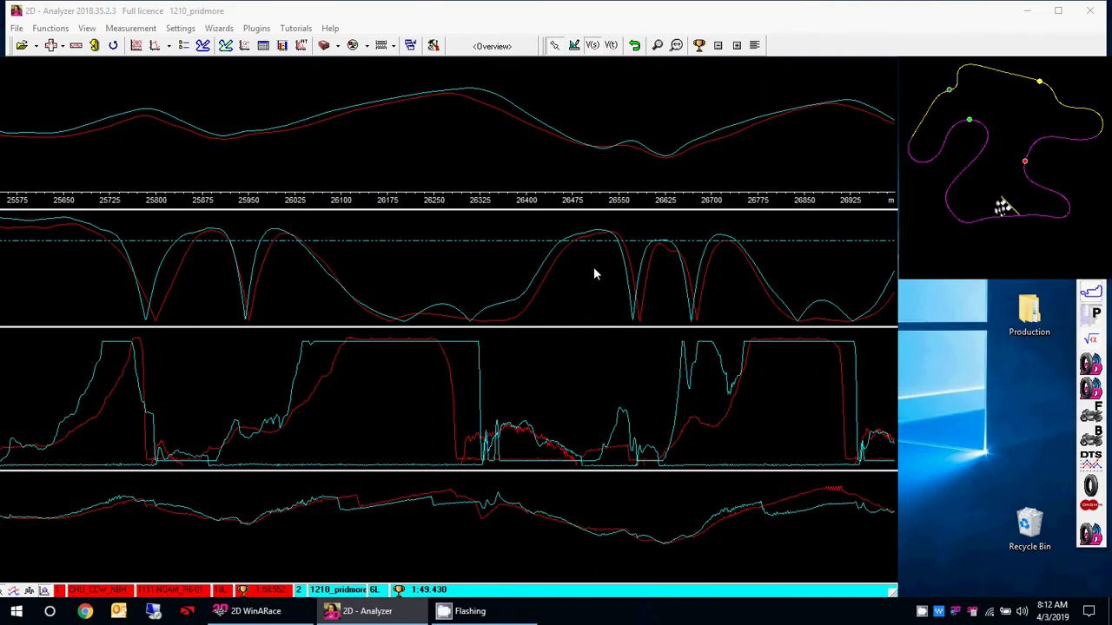
{"action": "left_click_drag", "start_coordinate": [698, 290], "coordinate": [504, 290]}
{"action": "left_click_drag", "start_coordinate": [388, 291], "coordinate": [784, 282]}
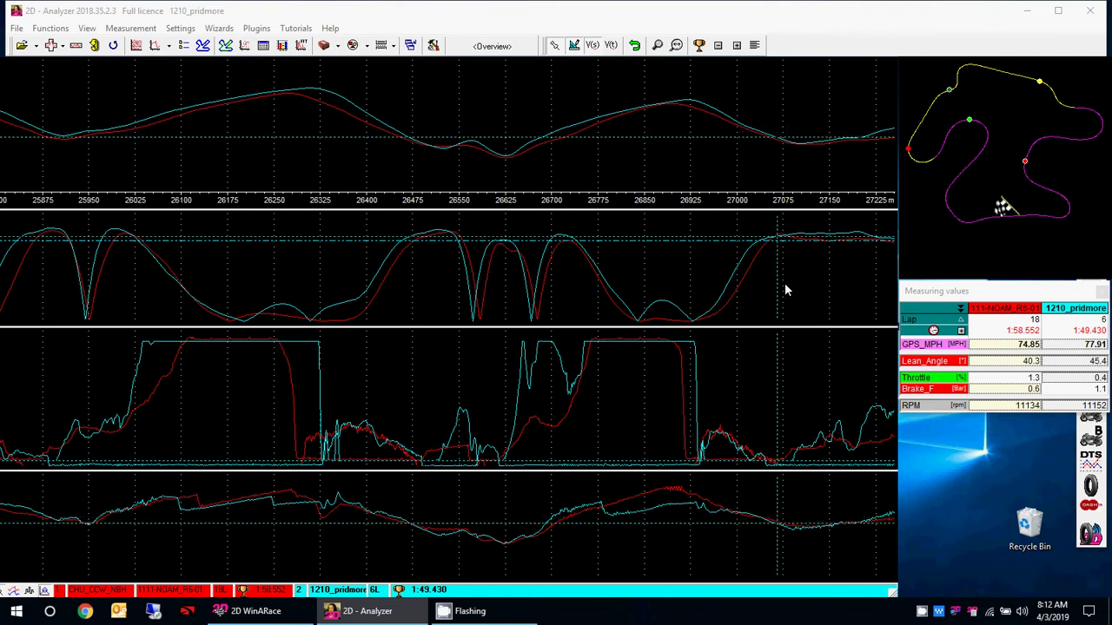
- Compare both laps' corner entry, lean angle and throttle application from about 26950 m to 27980 m
{"action": "left_click_drag", "start_coordinate": [862, 286], "coordinate": [526, 293]}
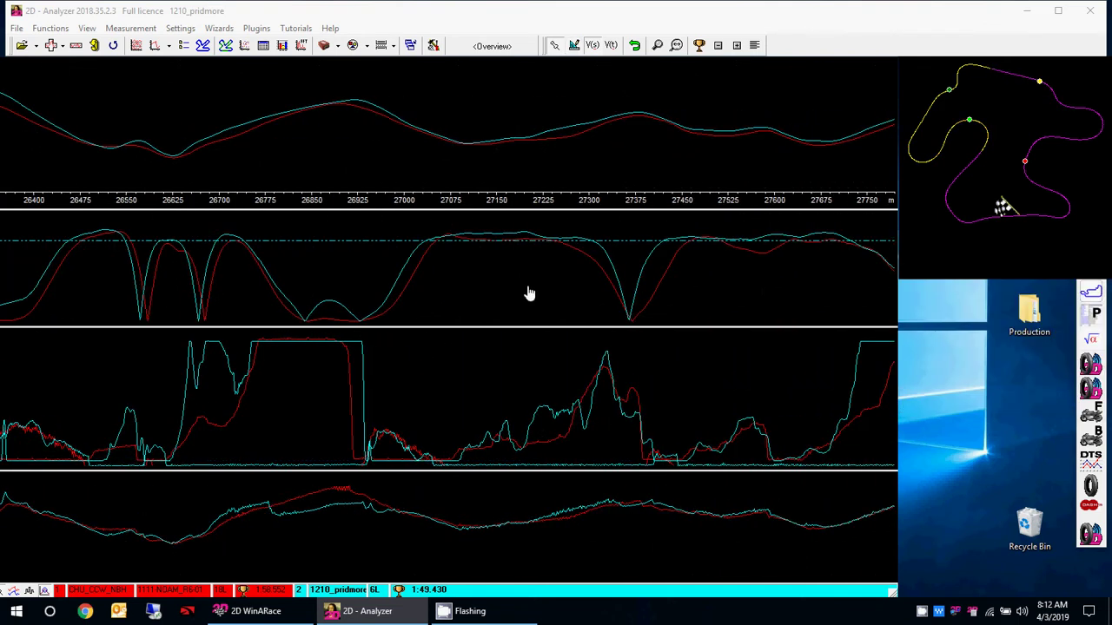
{"action": "left_click", "coordinate": [414, 305]}
{"action": "left_click_drag", "start_coordinate": [414, 304], "coordinate": [377, 312]}
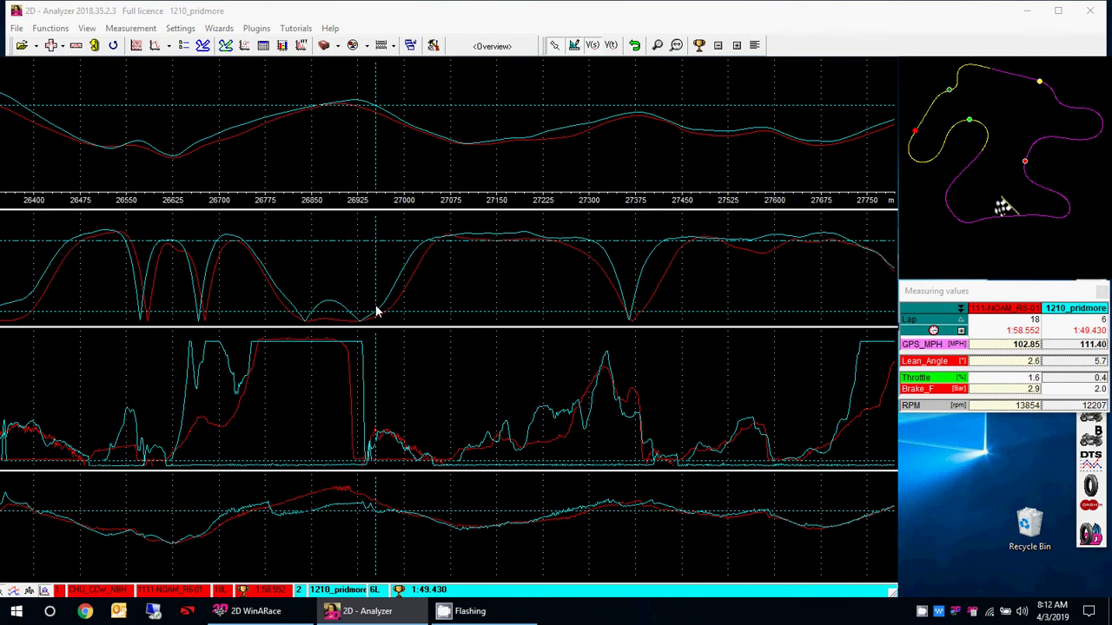
{"action": "left_click_drag", "start_coordinate": [377, 311], "coordinate": [708, 296]}
{"action": "left_click_drag", "start_coordinate": [796, 293], "coordinate": [573, 346]}
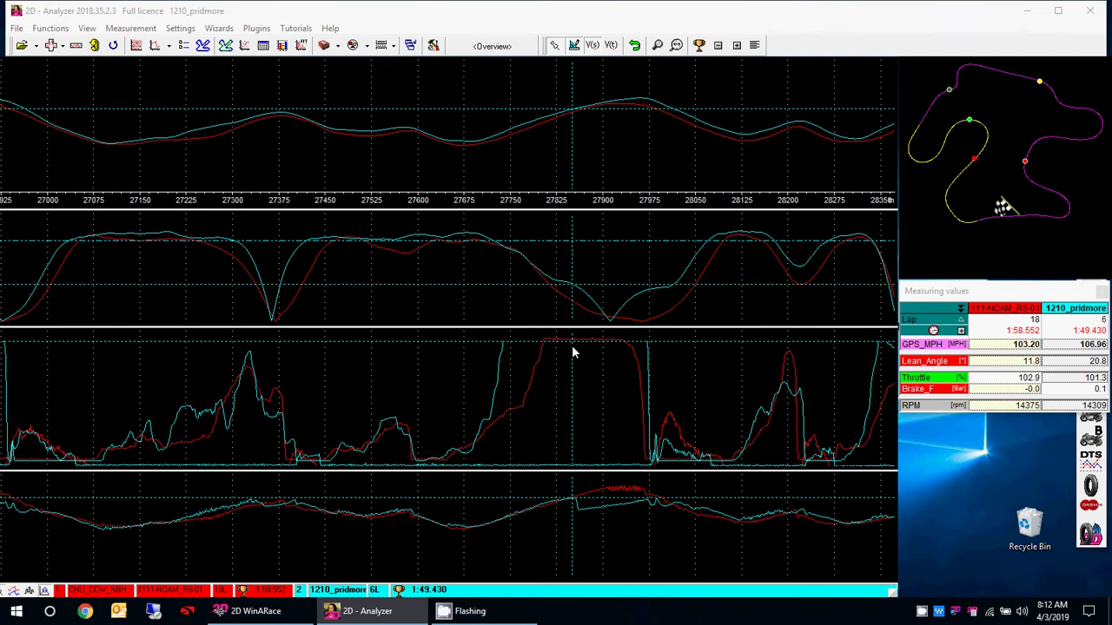
{"action": "left_click_drag", "start_coordinate": [573, 347], "coordinate": [652, 341]}
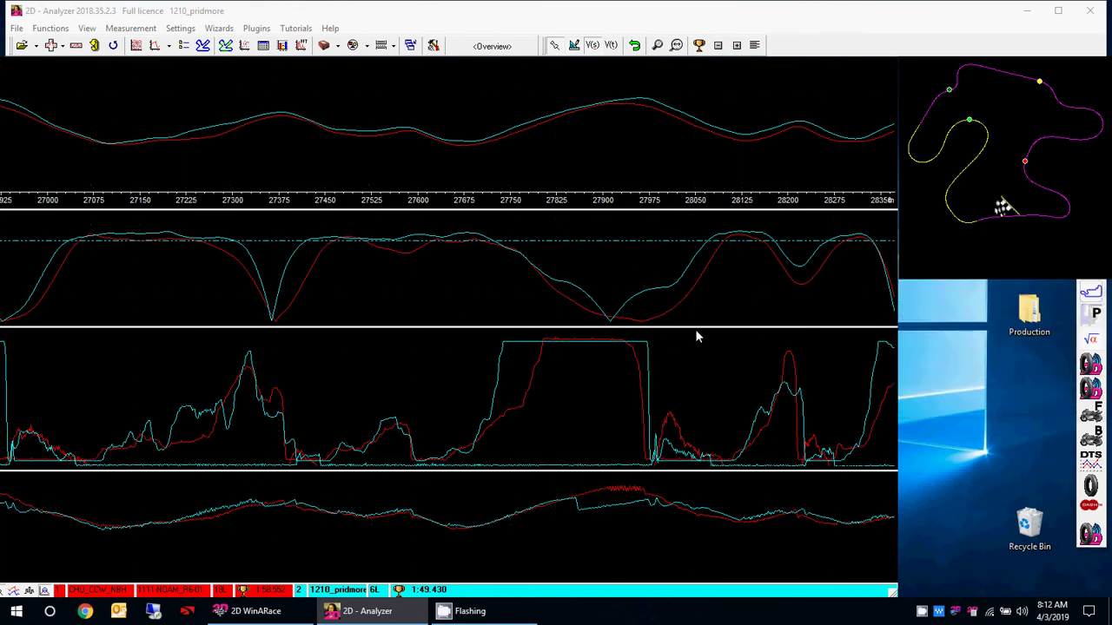
- Compare both laps through the final corners from about 27940 m to 28215 m, and restore the full-lap view
{"action": "scroll", "coordinate": [708, 326], "scroll_direction": "down", "scroll_amount": 3}
{"action": "left_click_drag", "start_coordinate": [504, 305], "coordinate": [412, 310]}
{"action": "left_click_drag", "start_coordinate": [398, 313], "coordinate": [509, 276]}
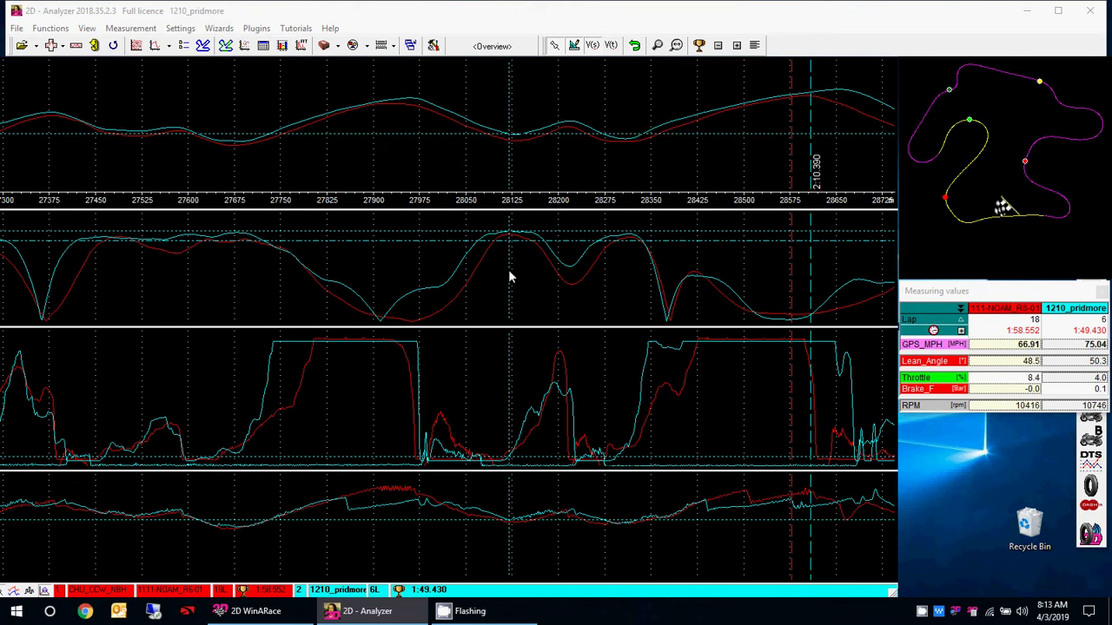
{"action": "mouse_move", "coordinate": [510, 277]}
{"action": "left_mouse_down"}
{"action": "mouse_move", "coordinate": [417, 293]}
{"action": "mouse_move", "coordinate": [482, 265]}
{"action": "mouse_move", "coordinate": [547, 261]}
{"action": "mouse_move", "coordinate": [569, 272]}
{"action": "left_mouse_up"}
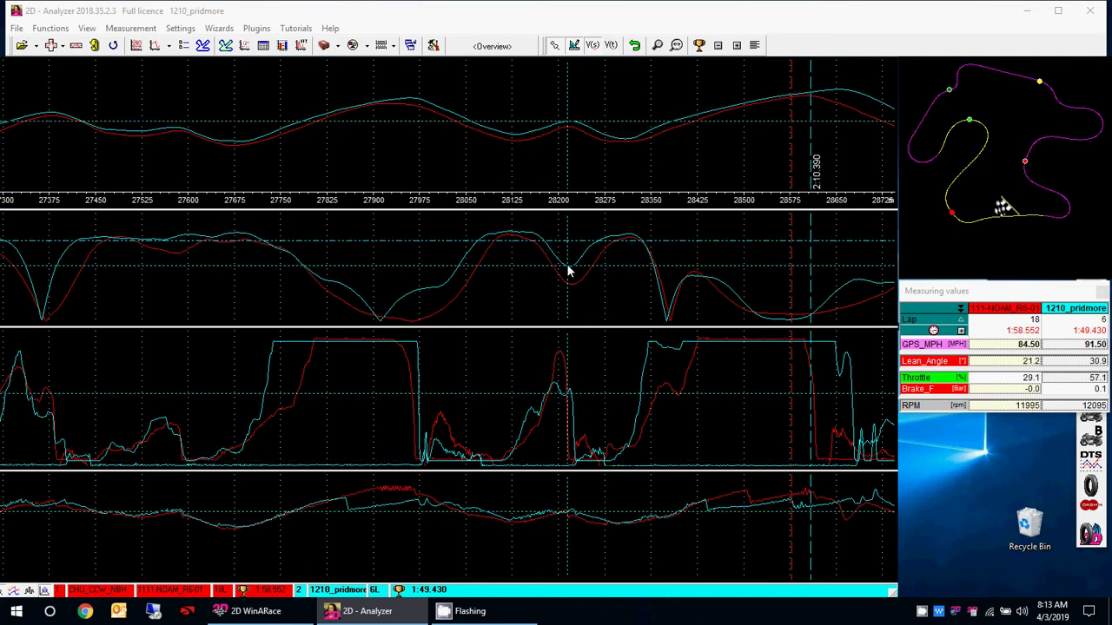
{"action": "left_click", "coordinate": [676, 45]}
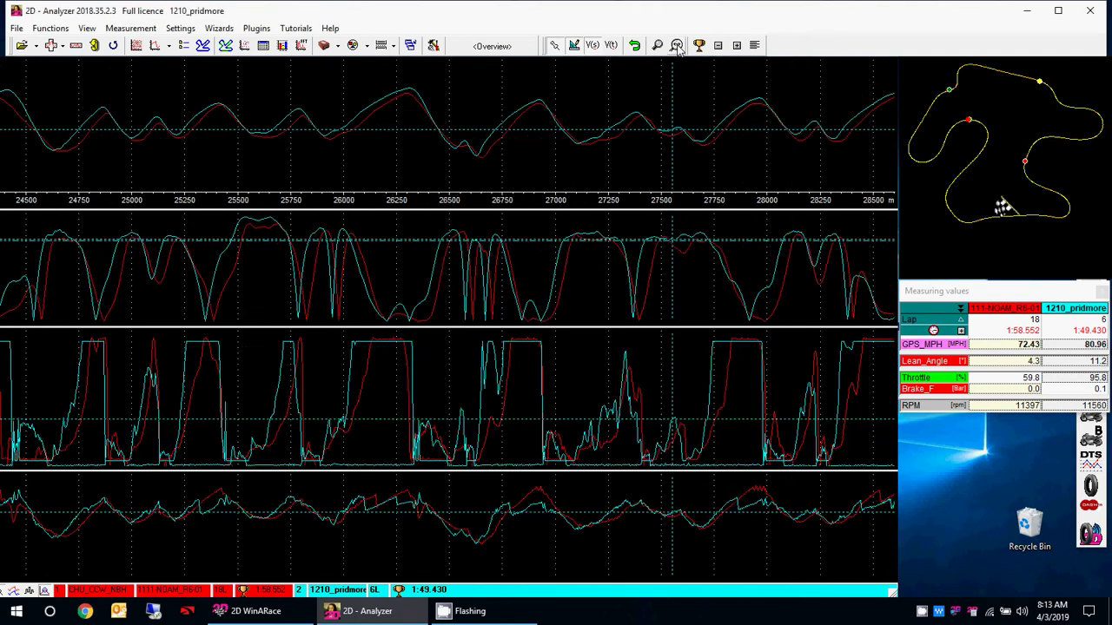
- Hide the slower 1:58.552 lap, leaving only the 1:49.430 lap's traces displayed
{"action": "mouse_move", "coordinate": [340, 303]}
{"action": "left_mouse_down"}
{"action": "mouse_move", "coordinate": [286, 348]}
{"action": "mouse_move", "coordinate": [355, 325]}
{"action": "mouse_move", "coordinate": [285, 260]}
{"action": "mouse_move", "coordinate": [236, 357]}
{"action": "mouse_move", "coordinate": [194, 370]}
{"action": "mouse_move", "coordinate": [117, 359]}
{"action": "mouse_move", "coordinate": [345, 474]}
{"action": "left_mouse_up"}
{"action": "right_click", "coordinate": [261, 591]}
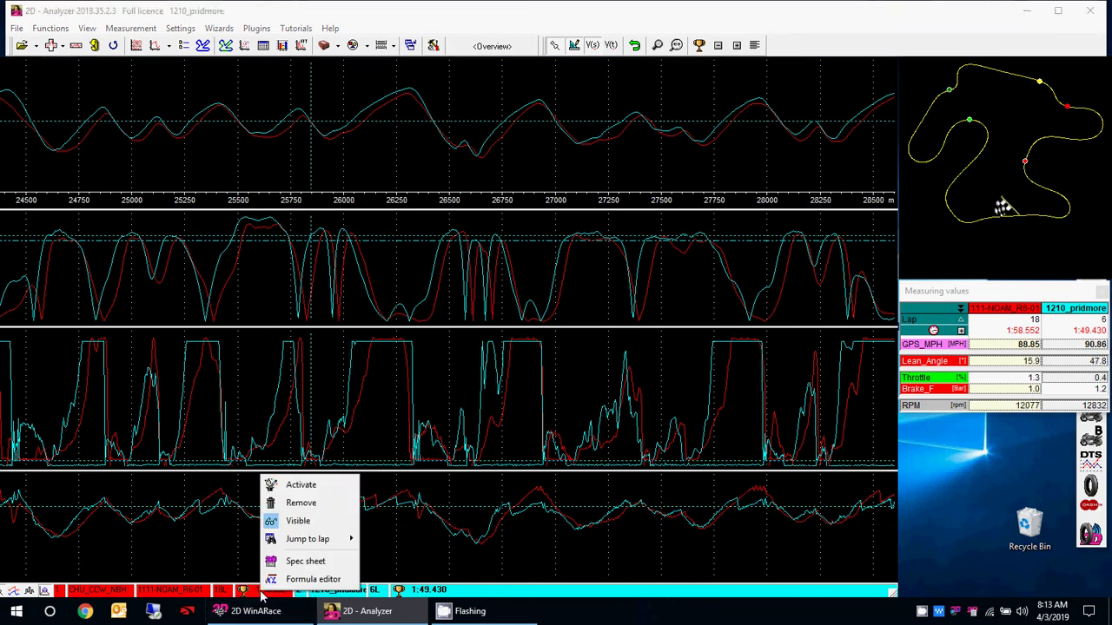
{"action": "left_click", "coordinate": [298, 521]}
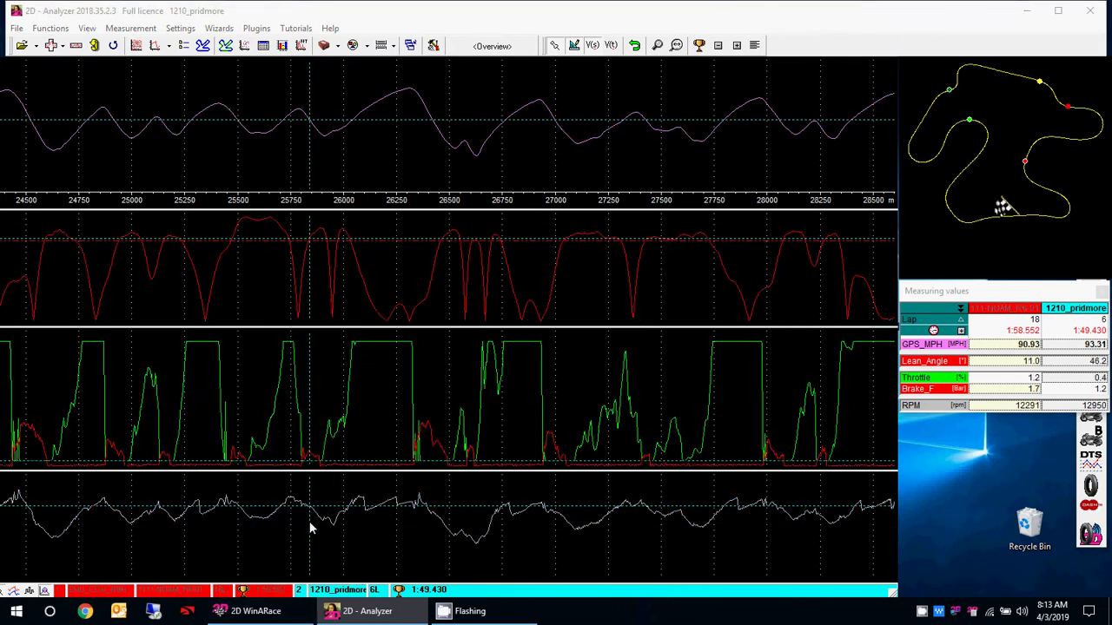
- Examine the 1:49.430 lap's lean angle while the throttle opens out of the corner, from about 24725 m to 24770 m
{"action": "left_click", "coordinate": [150, 344]}
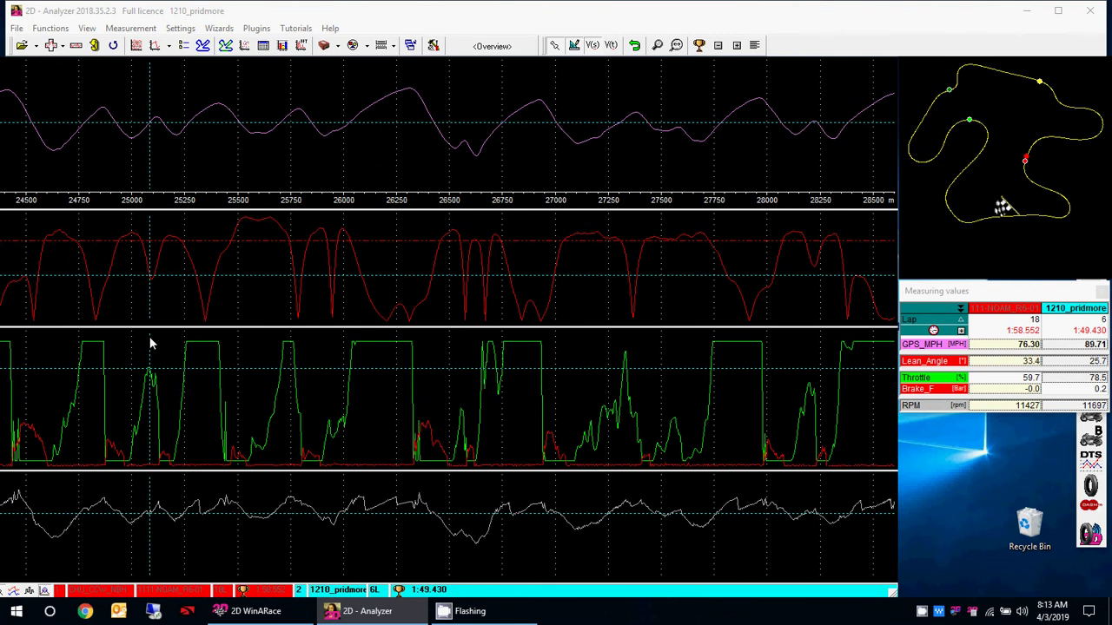
{"action": "left_click_drag", "start_coordinate": [150, 344], "coordinate": [84, 354]}
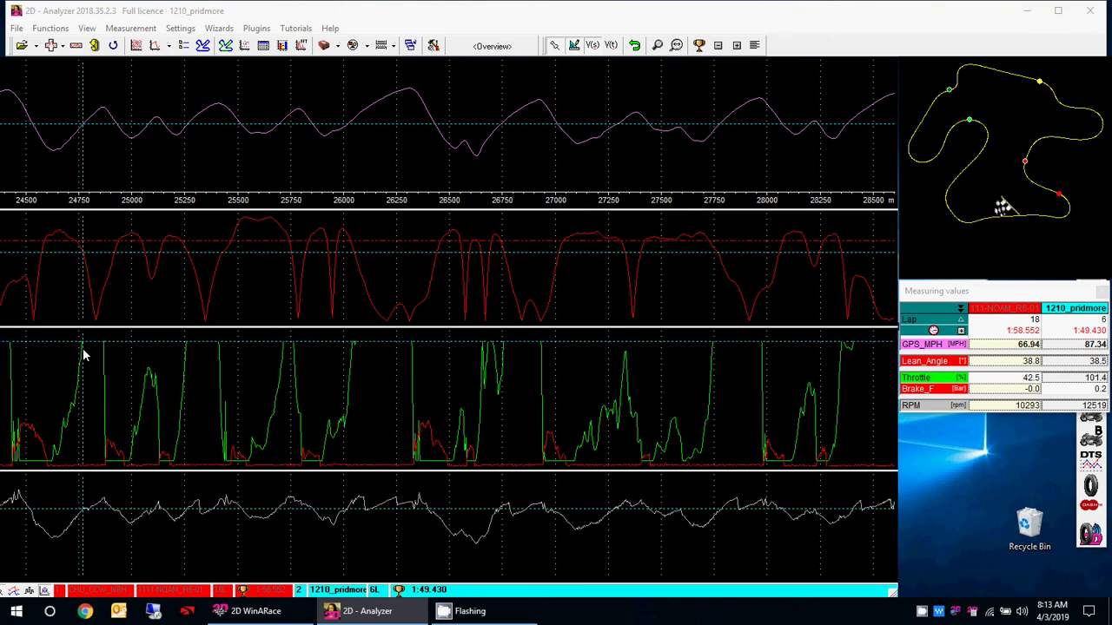
{"action": "left_click", "coordinate": [83, 355]}
{"action": "scroll", "coordinate": [92, 330], "scroll_direction": "up", "scroll_amount": 4}
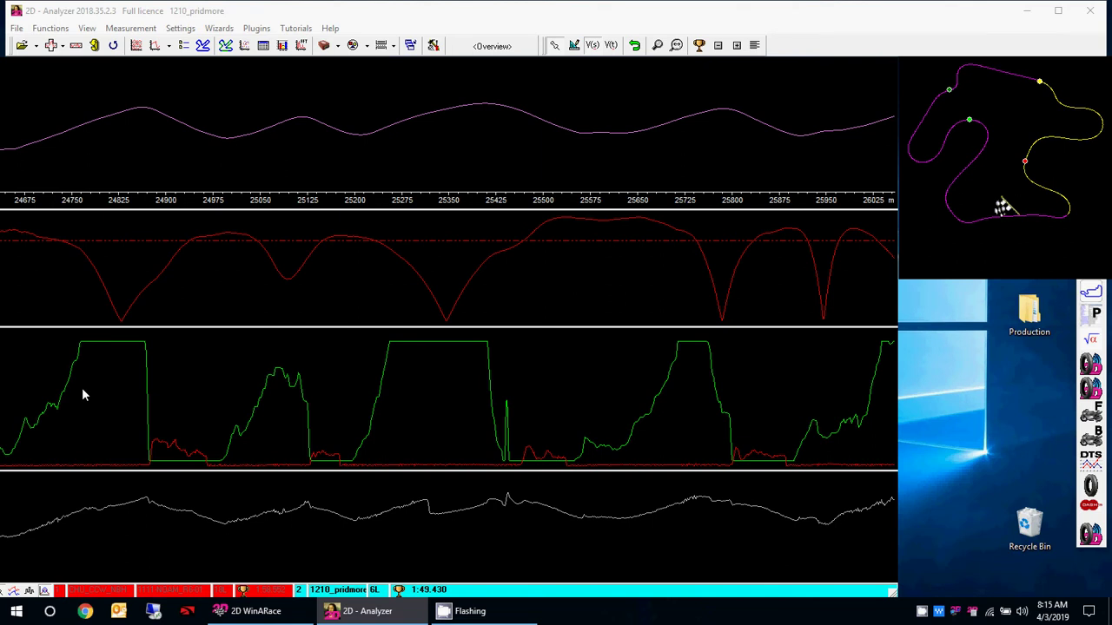
{"action": "left_click_drag", "start_coordinate": [82, 395], "coordinate": [276, 397]}
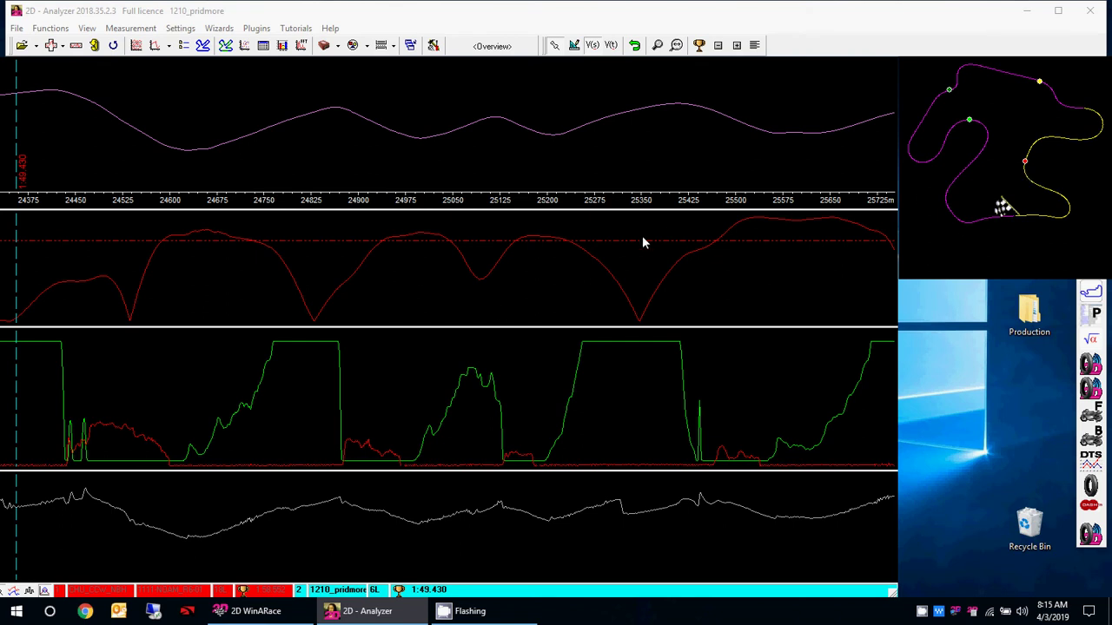
{"action": "key", "text": "m"}
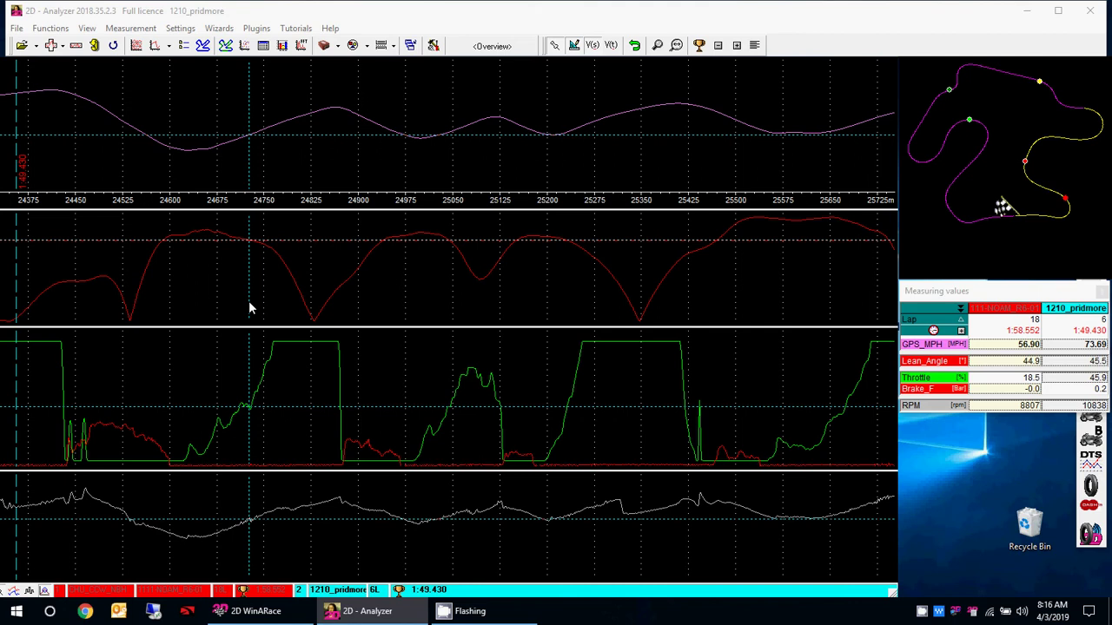
{"action": "left_click_drag", "start_coordinate": [250, 307], "coordinate": [274, 322]}
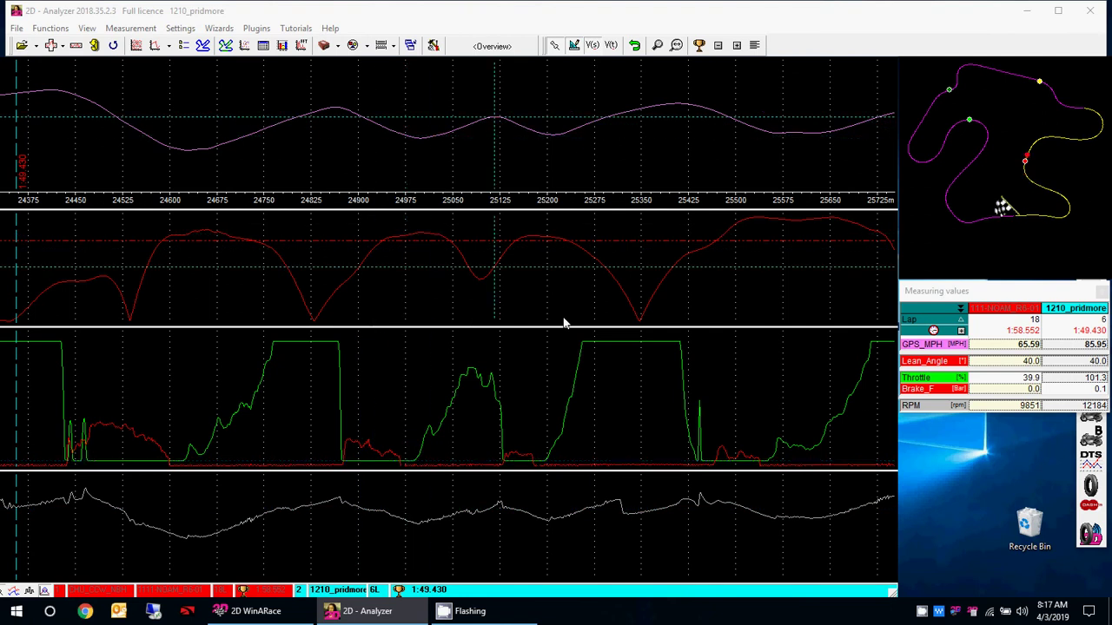
- Examine the 1:49.430 lap's lean angle and throttle from corner entry to full throttle, about 25180 m to 25255 m
{"action": "left_click", "coordinate": [612, 328]}
{"action": "mouse_move", "coordinate": [613, 328]}
{"action": "left_mouse_down"}
{"action": "mouse_move", "coordinate": [527, 335]}
{"action": "mouse_move", "coordinate": [536, 336]}
{"action": "left_mouse_up"}
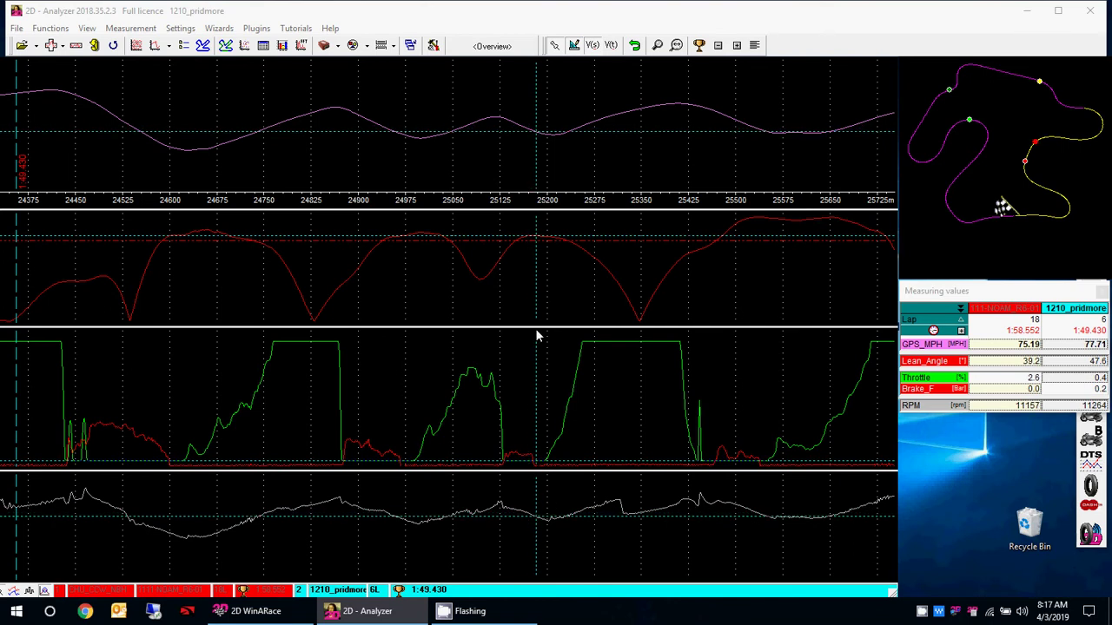
{"action": "left_click_drag", "start_coordinate": [537, 335], "coordinate": [534, 336]}
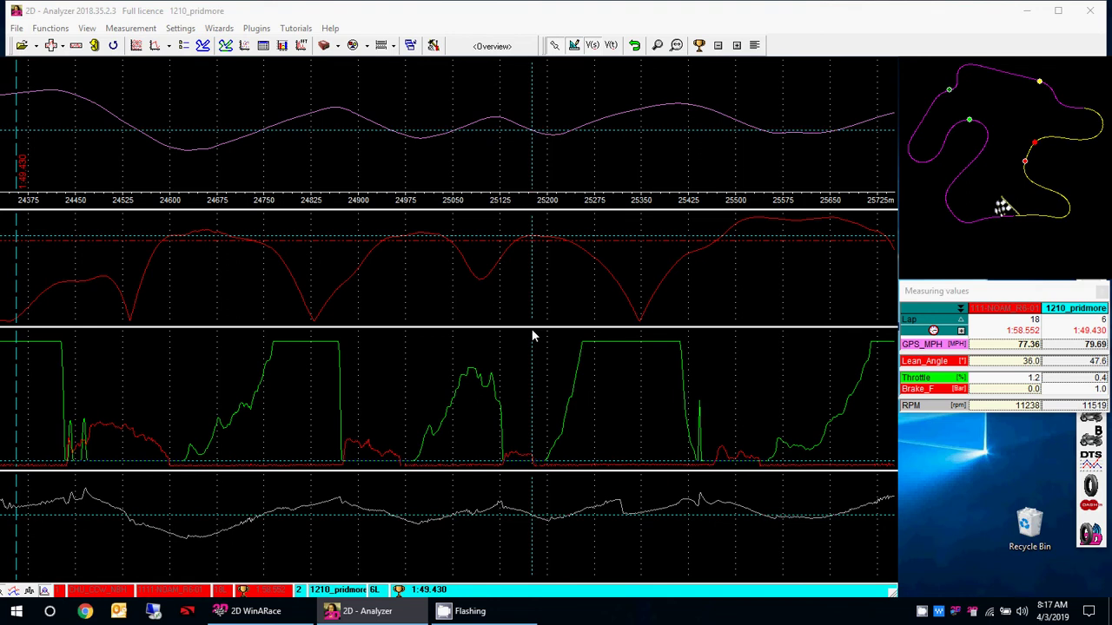
{"action": "left_click_drag", "start_coordinate": [532, 331], "coordinate": [570, 333]}
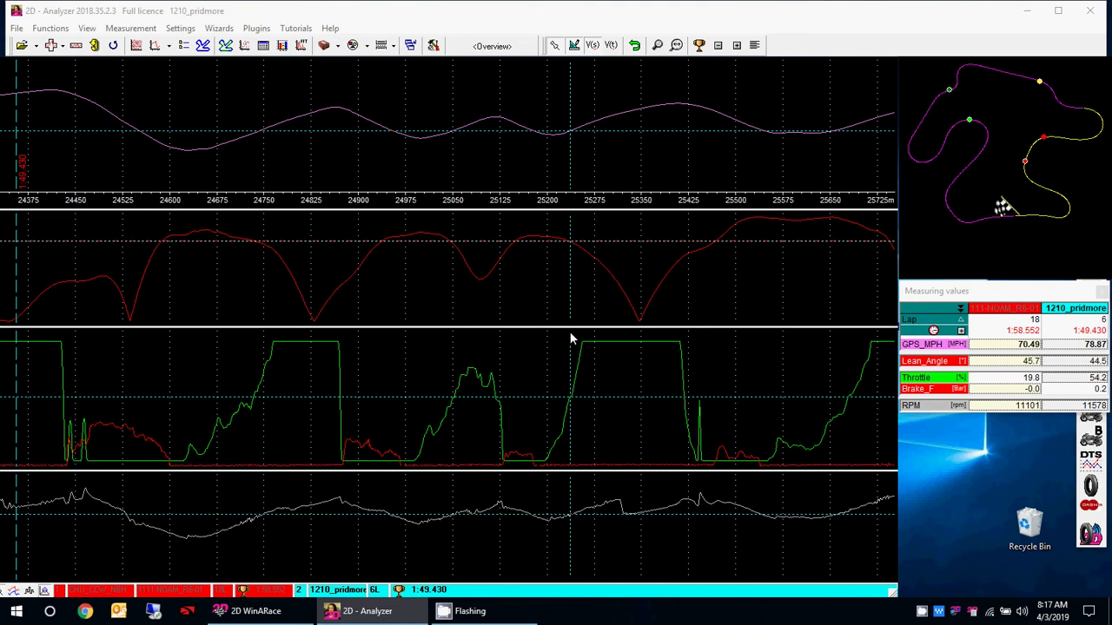
{"action": "left_click_drag", "start_coordinate": [571, 338], "coordinate": [583, 354]}
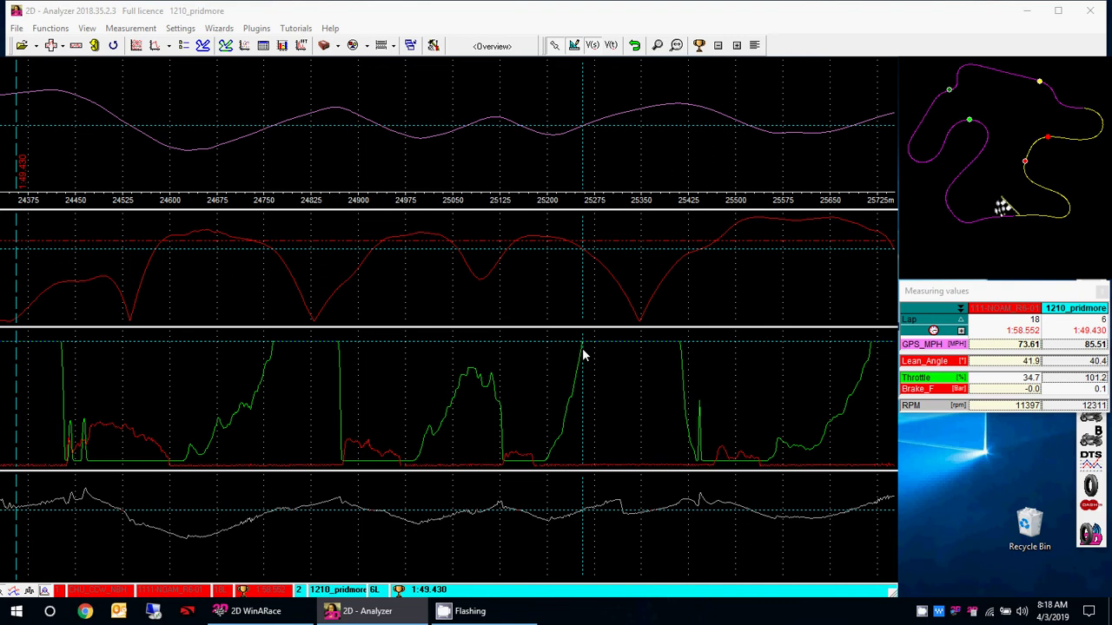
- Examine the 1:49.430 lap's lean angle and throttle application from about 27650 m to 27740 m, and restore the full-lap view
{"action": "mouse_move", "coordinate": [583, 355]}
{"action": "left_mouse_down"}
{"action": "mouse_move", "coordinate": [658, 303]}
{"action": "mouse_move", "coordinate": [660, 280]}
{"action": "left_mouse_up"}
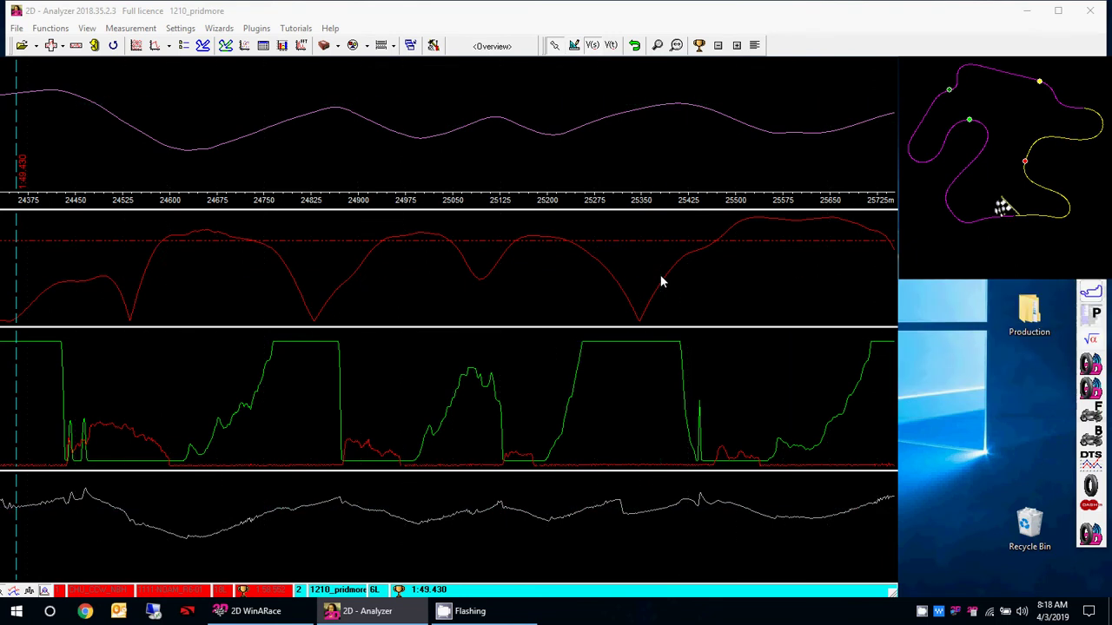
{"action": "left_click_drag", "start_coordinate": [798, 267], "coordinate": [213, 280]}
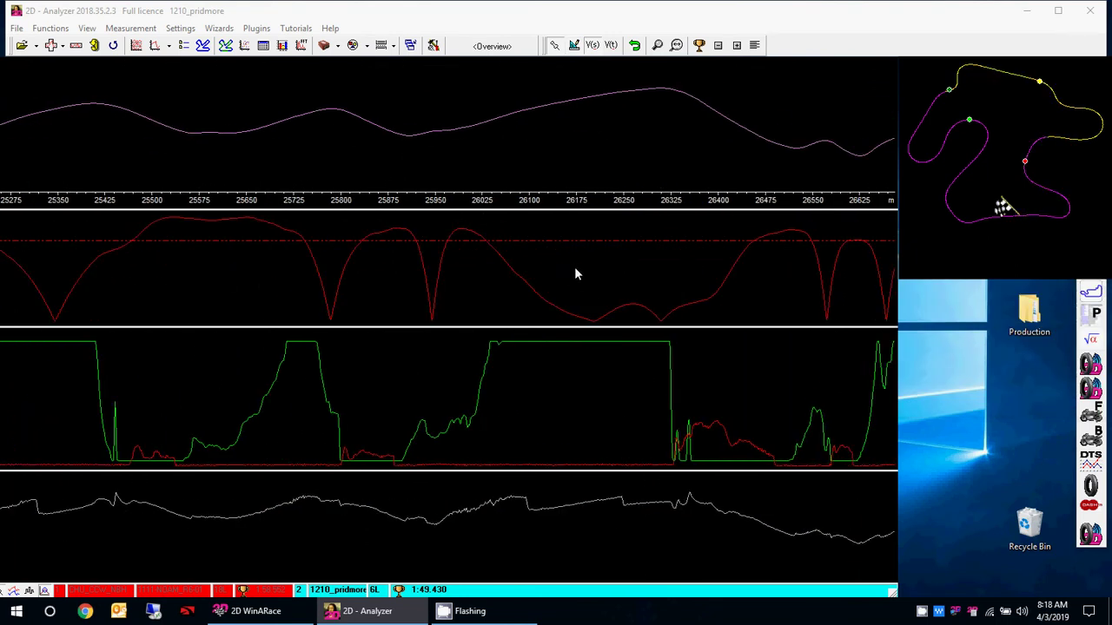
{"action": "left_click_drag", "start_coordinate": [576, 273], "coordinate": [151, 288]}
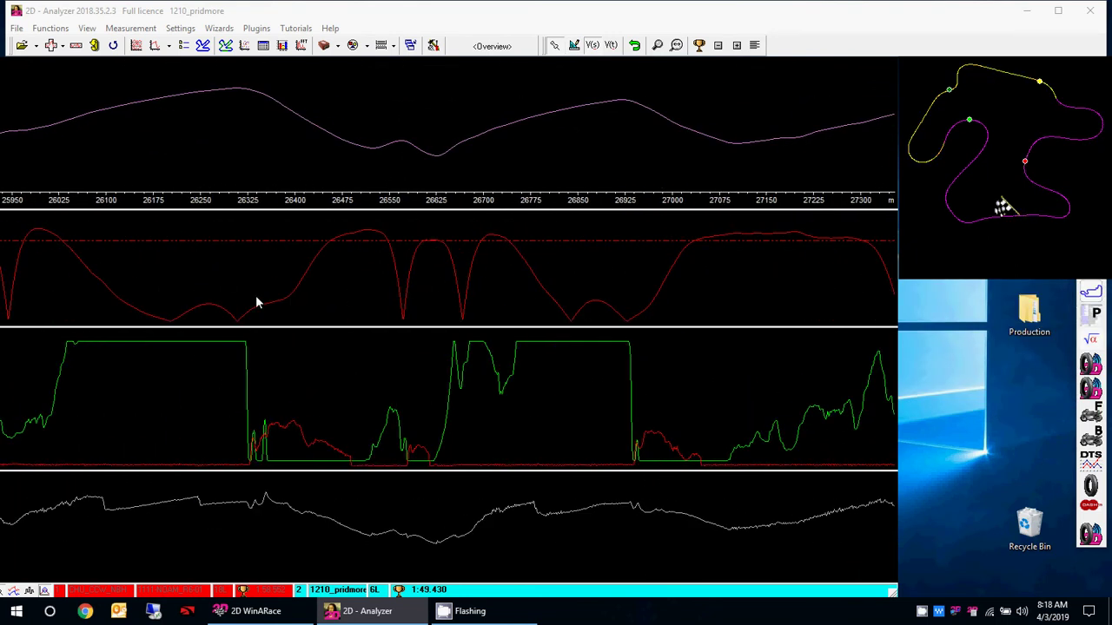
{"action": "left_click_drag", "start_coordinate": [255, 300], "coordinate": [107, 298]}
{"action": "left_click", "coordinate": [546, 314]}
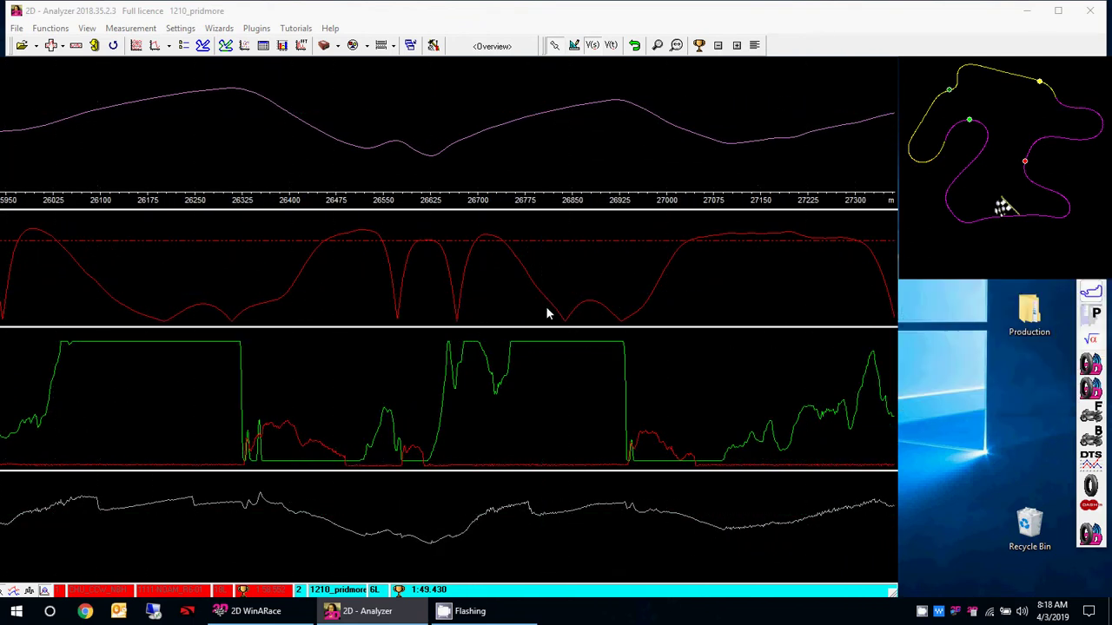
{"action": "left_click_drag", "start_coordinate": [752, 281], "coordinate": [202, 271]}
{"action": "left_click", "coordinate": [466, 286]}
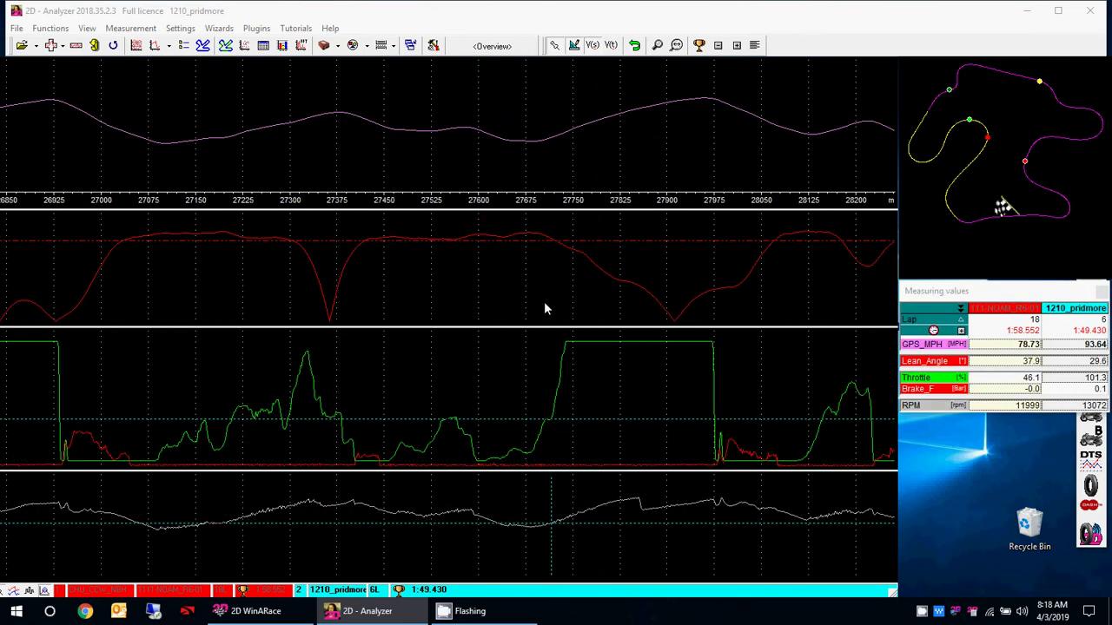
{"action": "left_click", "coordinate": [512, 309]}
{"action": "left_click_drag", "start_coordinate": [522, 314], "coordinate": [530, 314]}
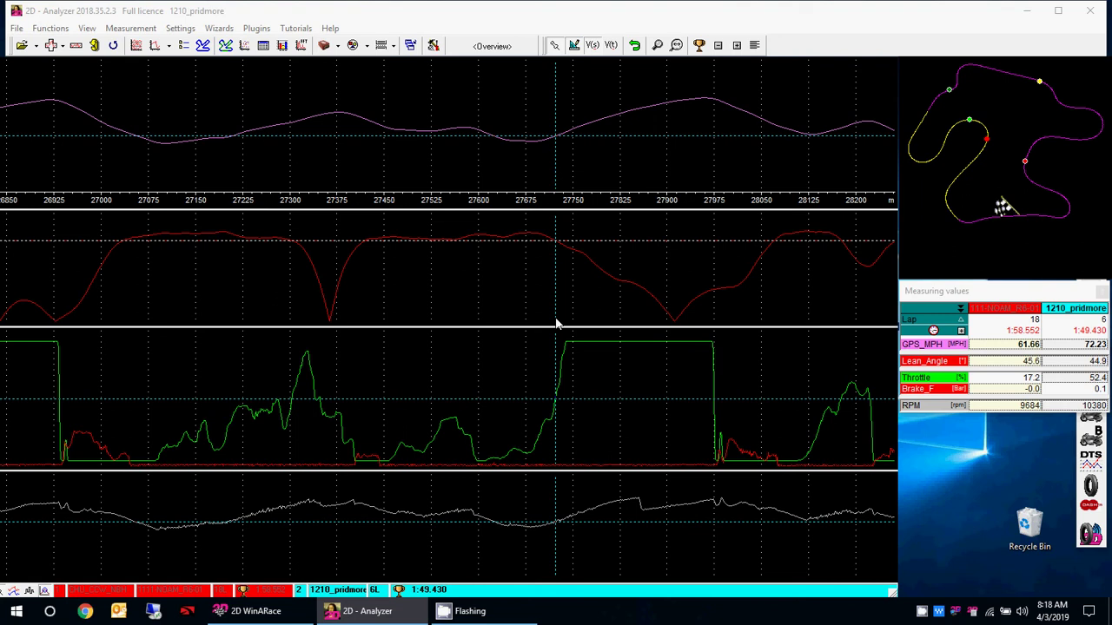
{"action": "left_click_drag", "start_coordinate": [557, 324], "coordinate": [566, 328]}
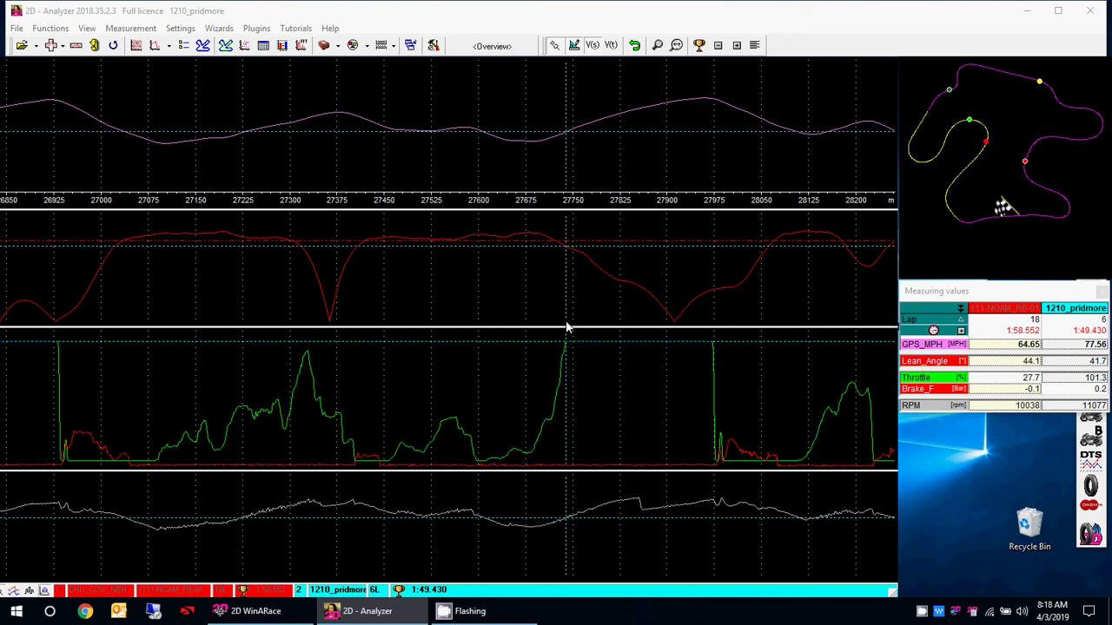
{"action": "left_click", "coordinate": [651, 315]}
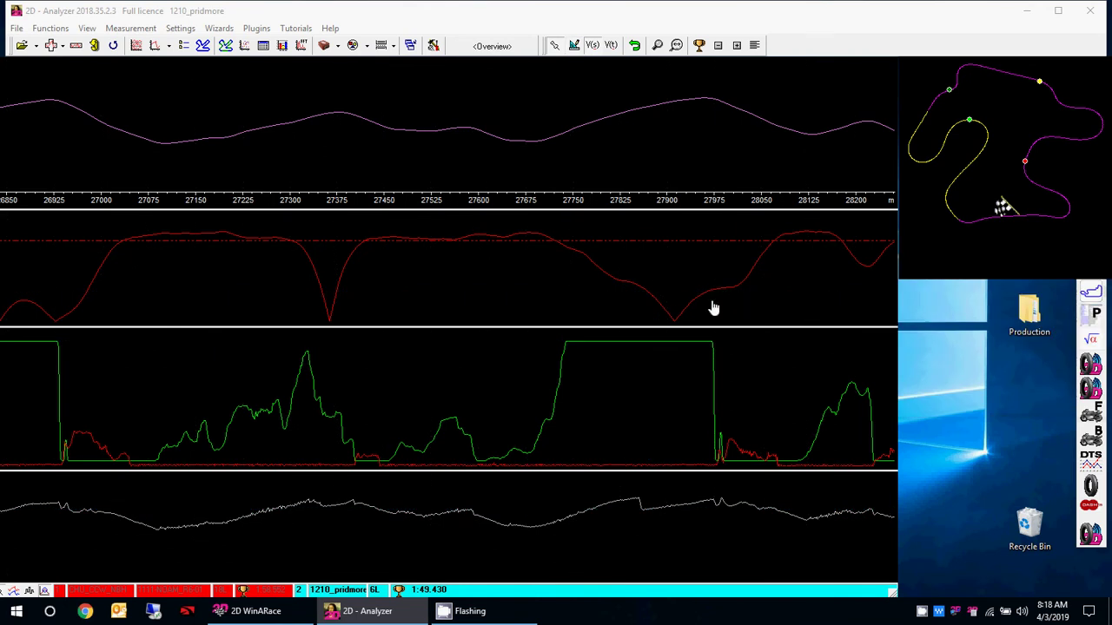
{"action": "left_click_drag", "start_coordinate": [712, 308], "coordinate": [400, 306]}
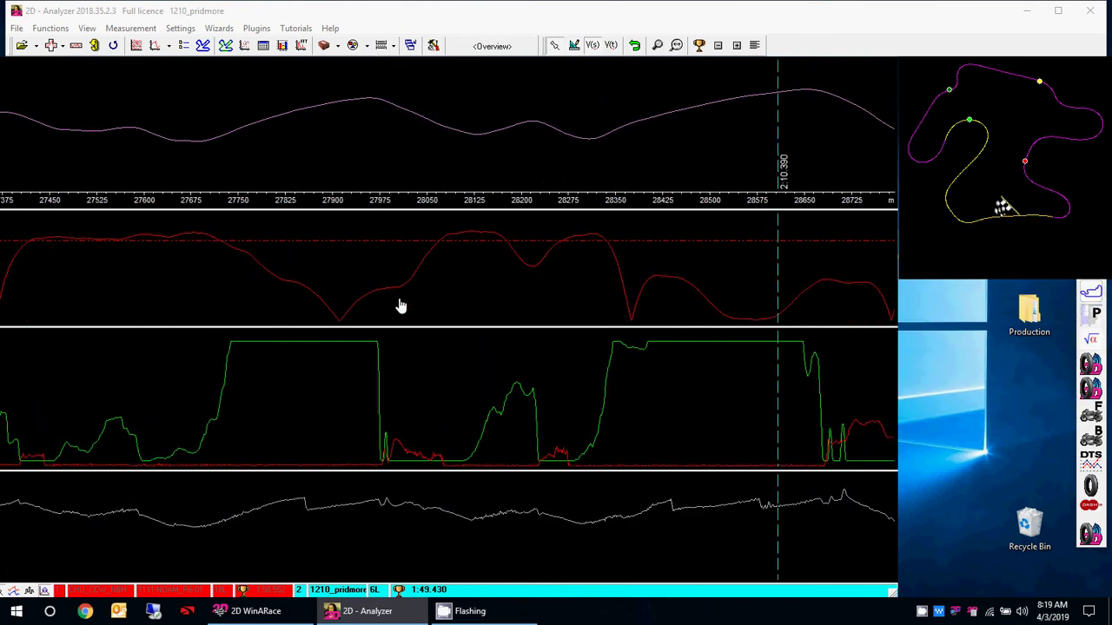
{"action": "left_click", "coordinate": [677, 44]}
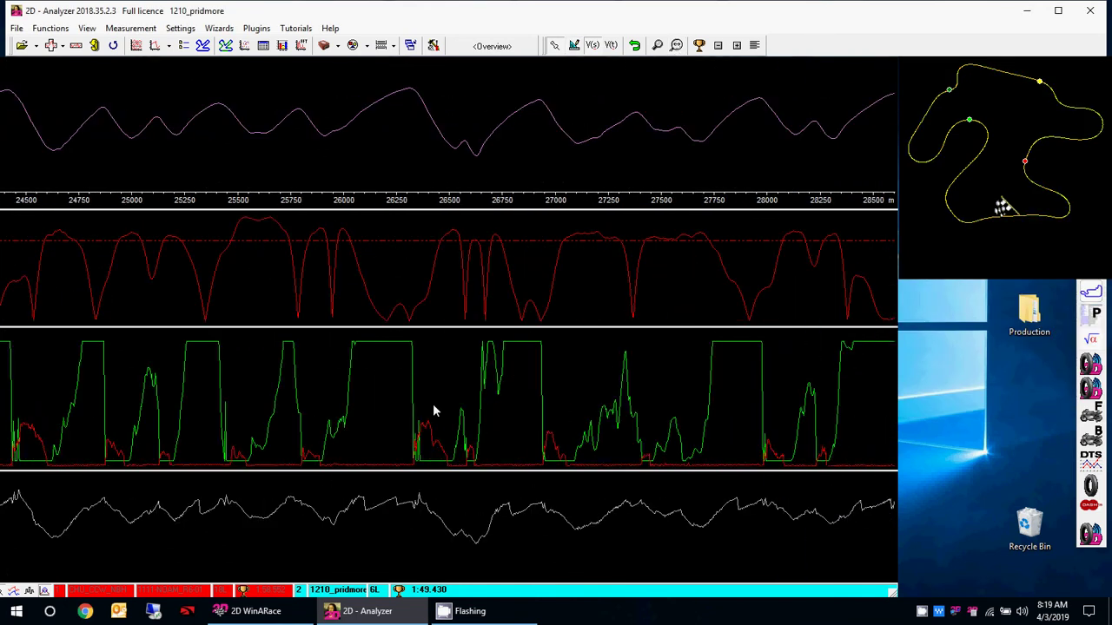
- Activate the 1:58.552 lap's measurement and make it visible, and hide the 1:49.430 lap
{"action": "left_click", "coordinate": [276, 590]}
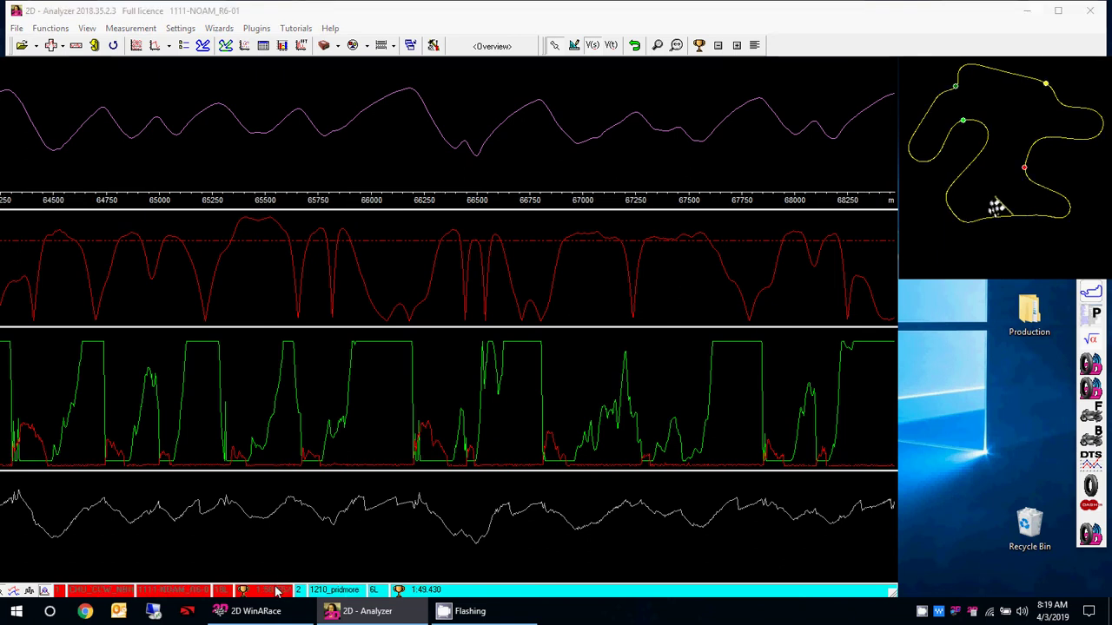
{"action": "right_click", "coordinate": [276, 591]}
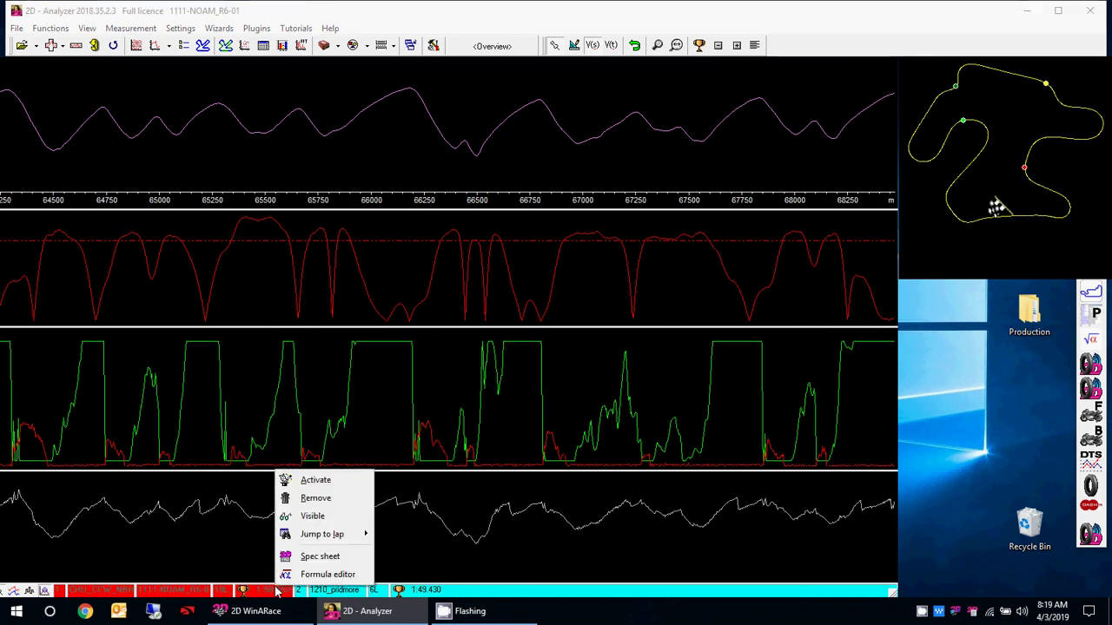
{"action": "left_click", "coordinate": [330, 517]}
{"action": "right_click", "coordinate": [424, 595]}
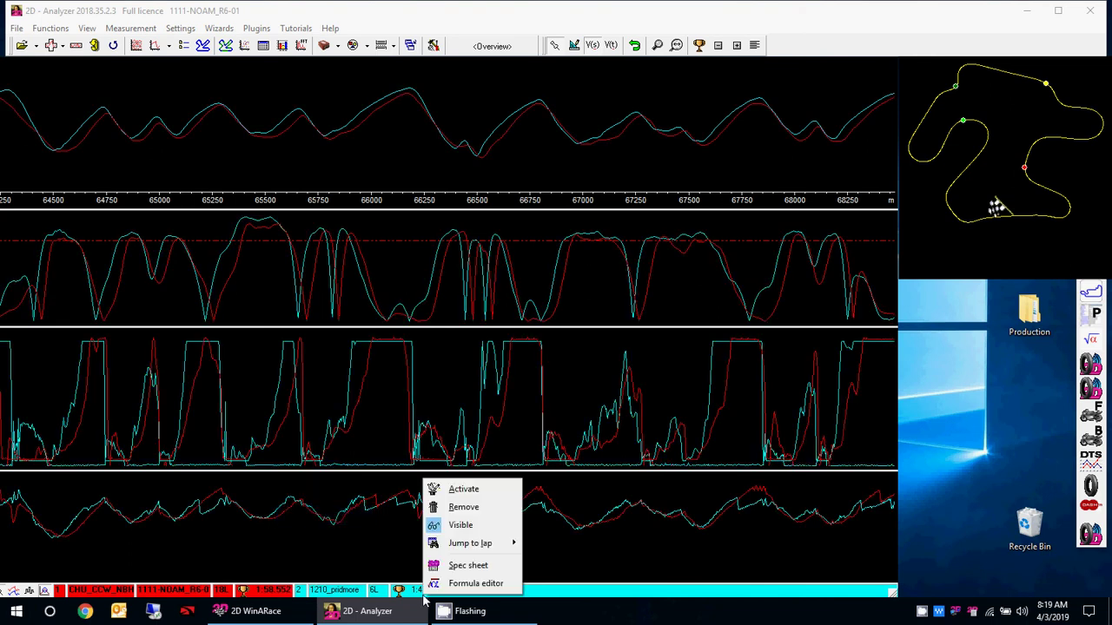
{"action": "left_click", "coordinate": [489, 526]}
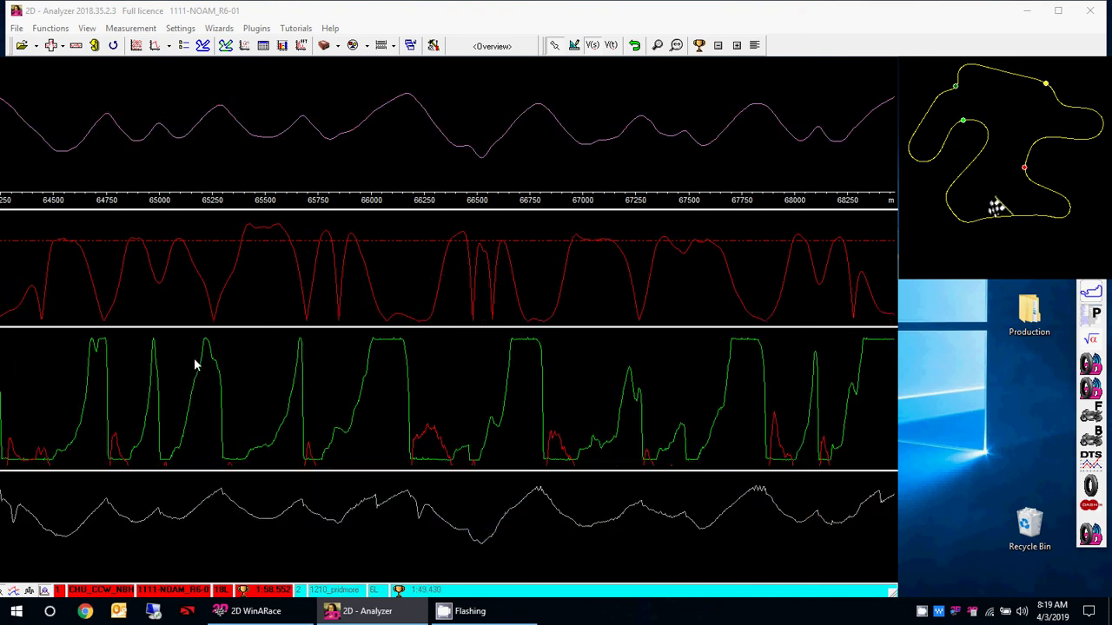
- Examine the 1:58.552 lap's lean angle as the throttle goes from first opening to fully open, about 64550 m to 64675 m
{"action": "left_click_drag", "start_coordinate": [197, 365], "coordinate": [339, 377]}
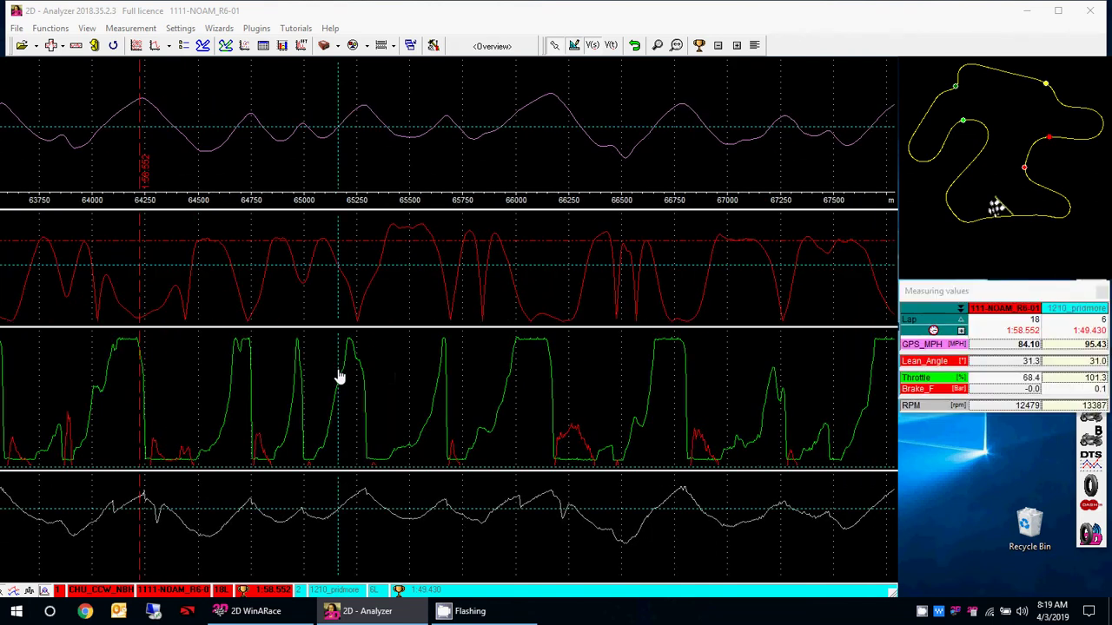
{"action": "scroll", "coordinate": [243, 390], "scroll_direction": "up", "scroll_amount": 1}
{"action": "scroll", "coordinate": [246, 312], "scroll_direction": "up", "scroll_amount": 4}
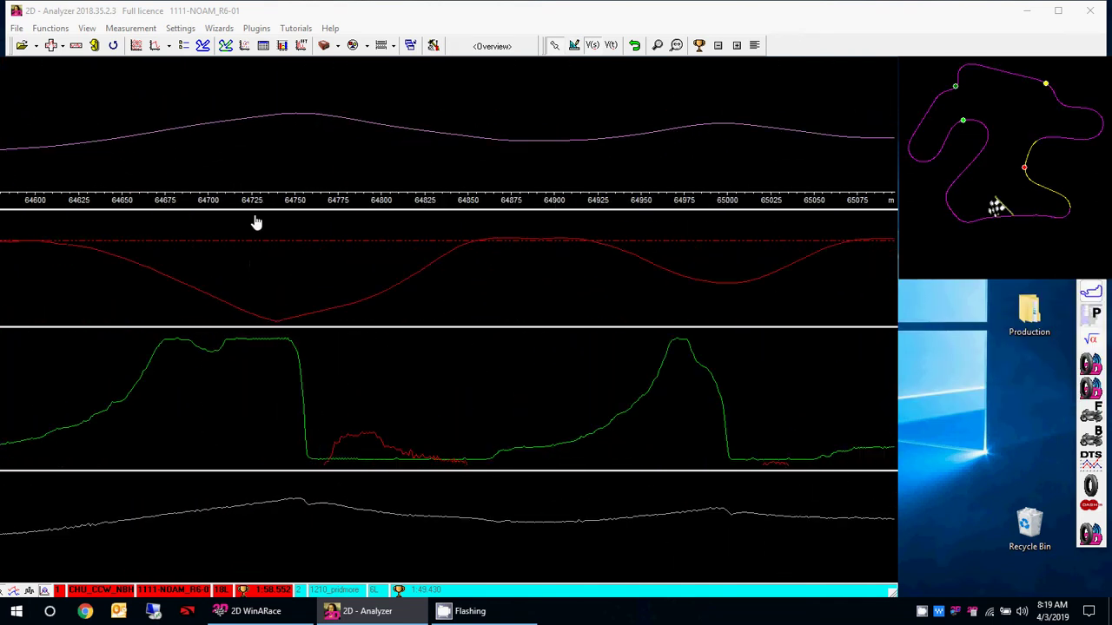
{"action": "left_click_drag", "start_coordinate": [253, 417], "coordinate": [533, 444]}
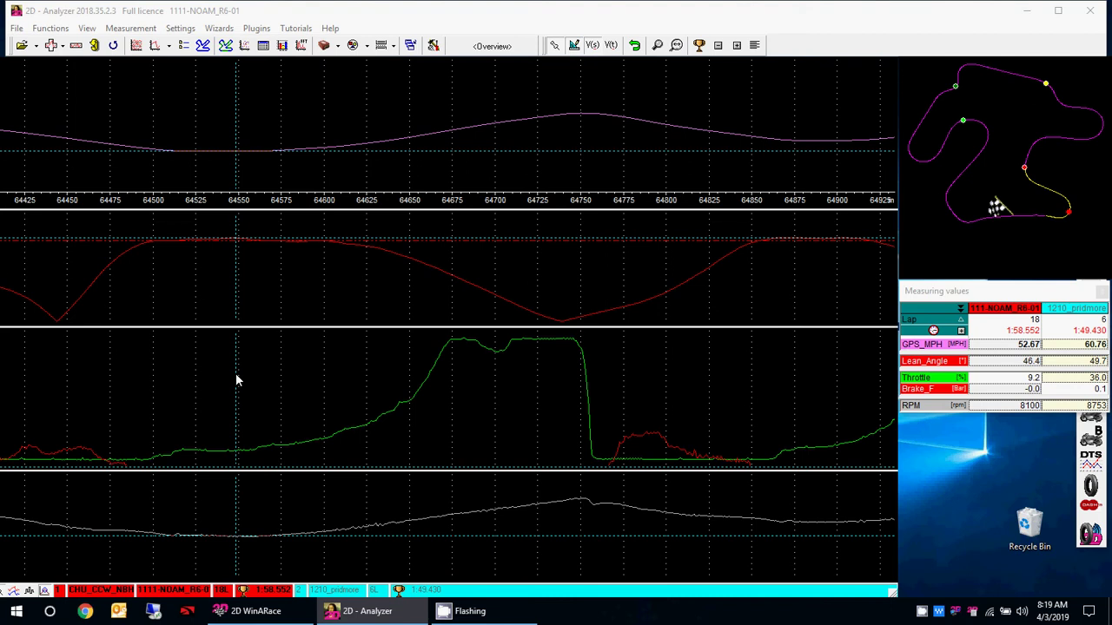
{"action": "mouse_move", "coordinate": [236, 374]}
{"action": "left_mouse_down"}
{"action": "mouse_move", "coordinate": [270, 387]}
{"action": "mouse_move", "coordinate": [450, 401]}
{"action": "left_mouse_up"}
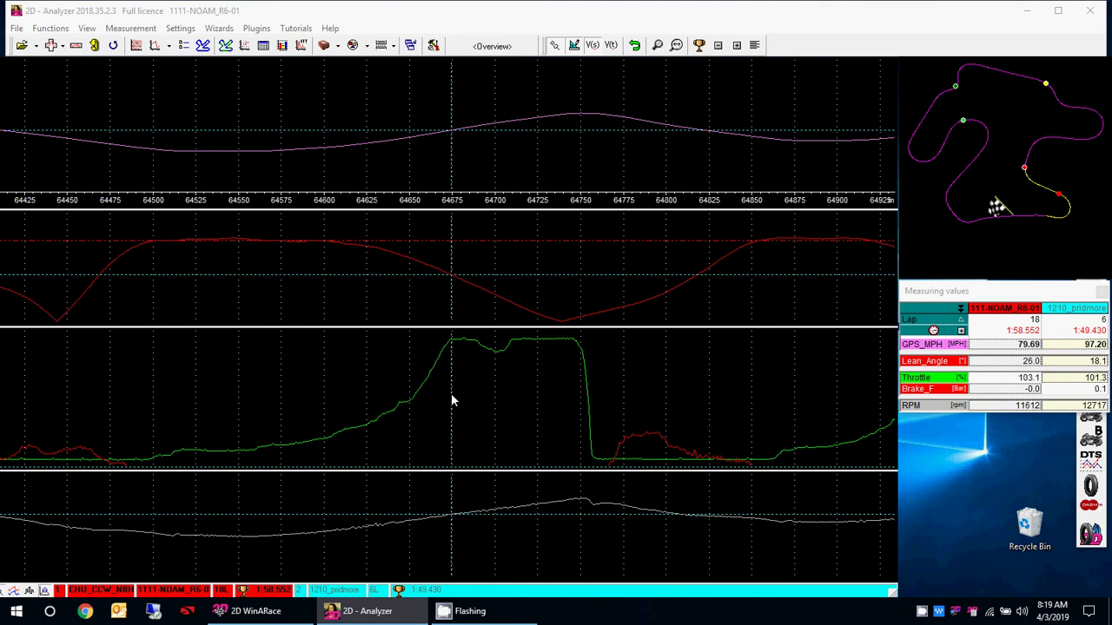
{"action": "left_click_drag", "start_coordinate": [451, 400], "coordinate": [451, 346]}
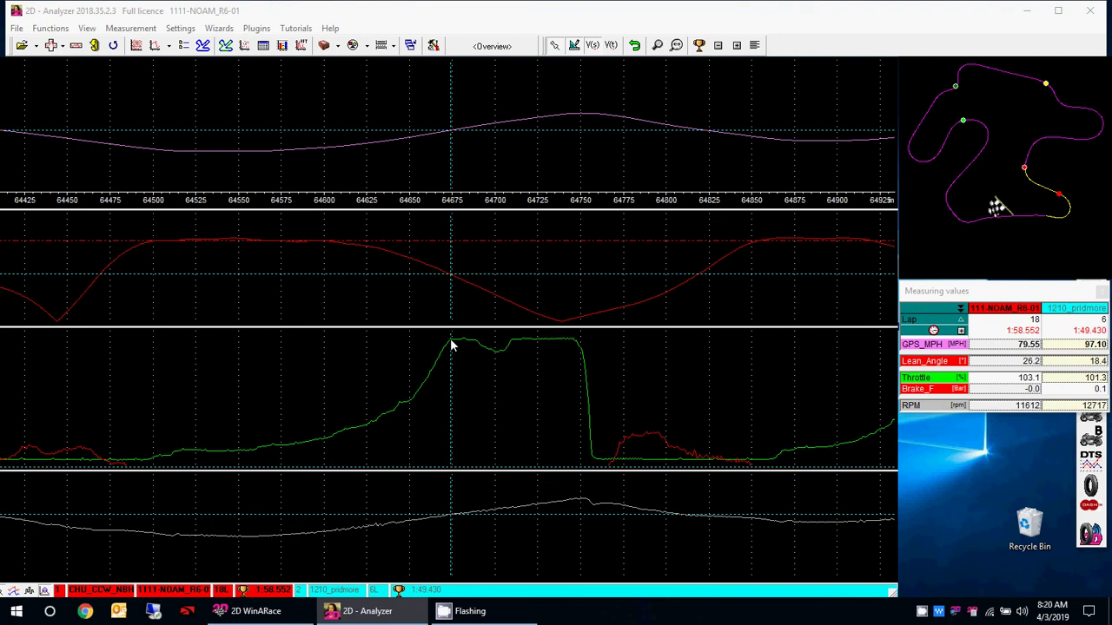
{"action": "left_click_drag", "start_coordinate": [451, 345], "coordinate": [557, 325]}
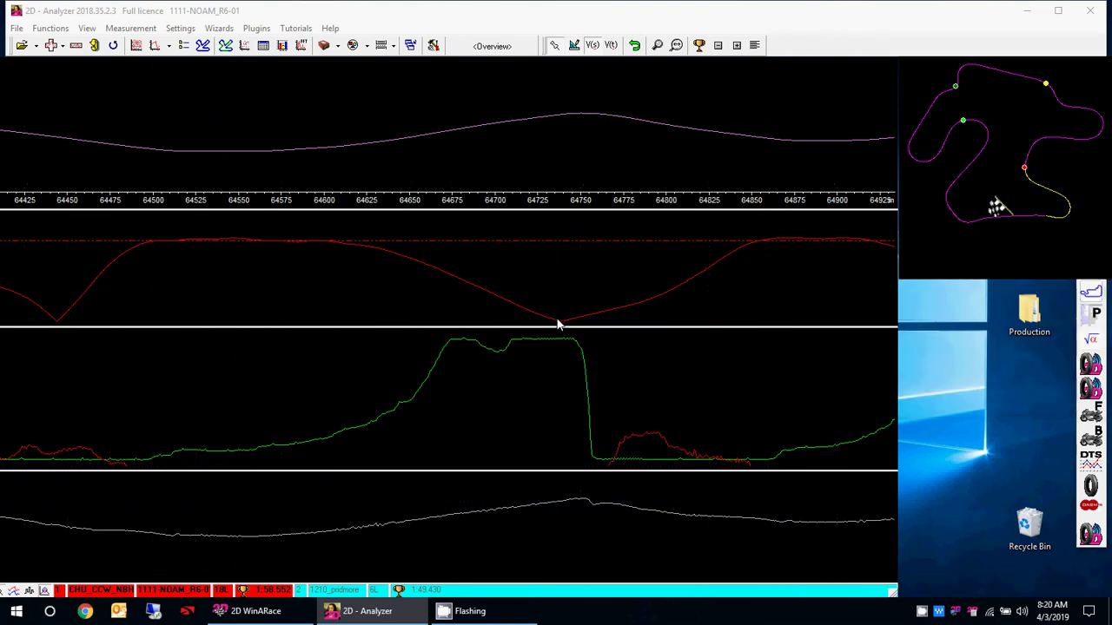
- Examine the 1:58.552 lap's lean angle at the full-throttle point near 65210 m
{"action": "left_click_drag", "start_coordinate": [752, 323], "coordinate": [308, 306]}
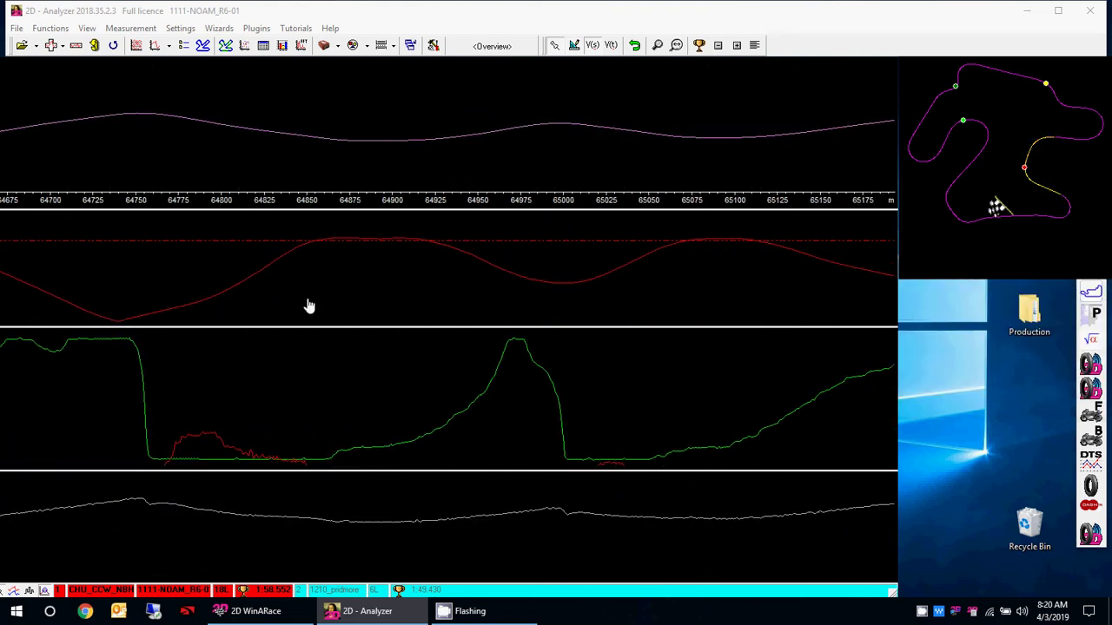
{"action": "left_click_drag", "start_coordinate": [659, 280], "coordinate": [359, 265]}
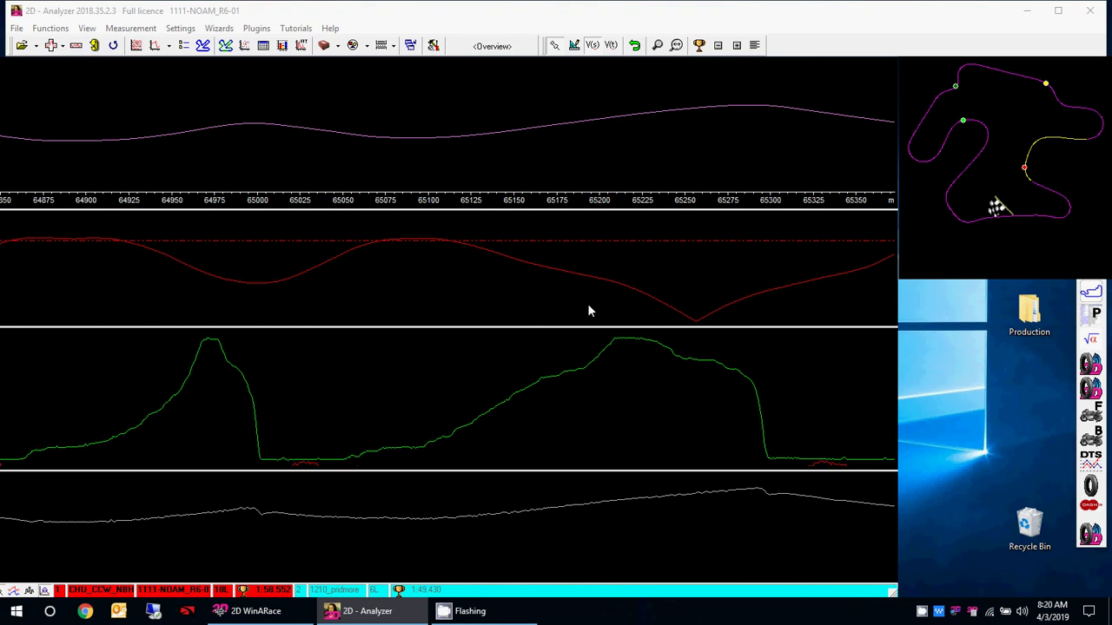
{"action": "mouse_move", "coordinate": [586, 313]}
{"action": "left_mouse_down"}
{"action": "mouse_move", "coordinate": [298, 307]}
{"action": "mouse_move", "coordinate": [545, 336]}
{"action": "mouse_move", "coordinate": [501, 338]}
{"action": "left_mouse_up"}
{"action": "left_click", "coordinate": [477, 310]}
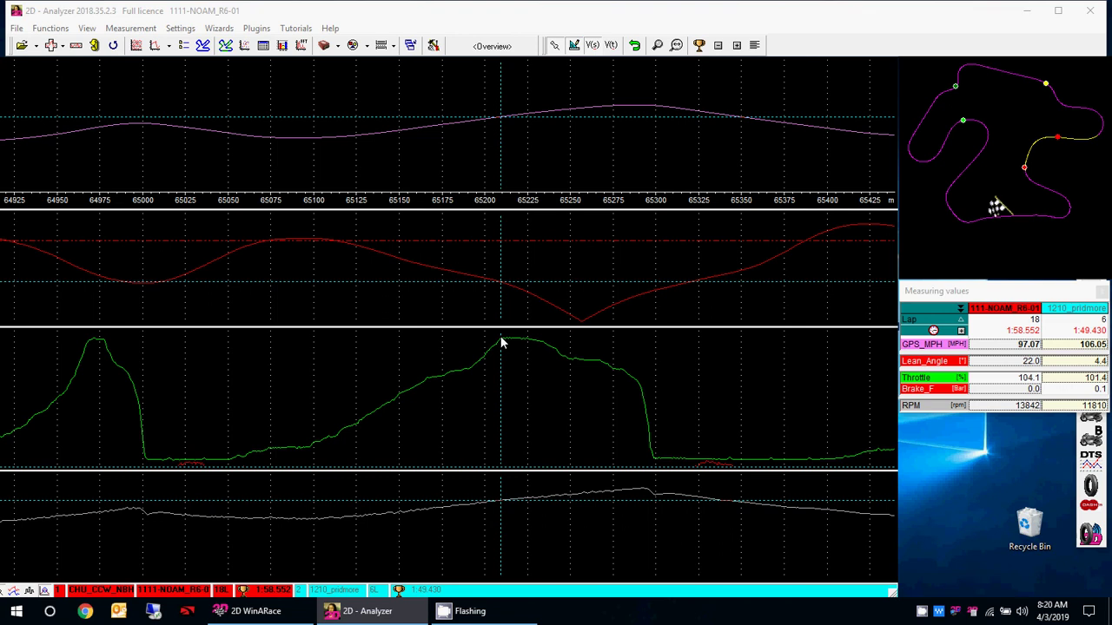
- Examine the 1:58.552 lap's lean angle at the full-throttle point near 66010 m
{"action": "key", "text": "Escape"}
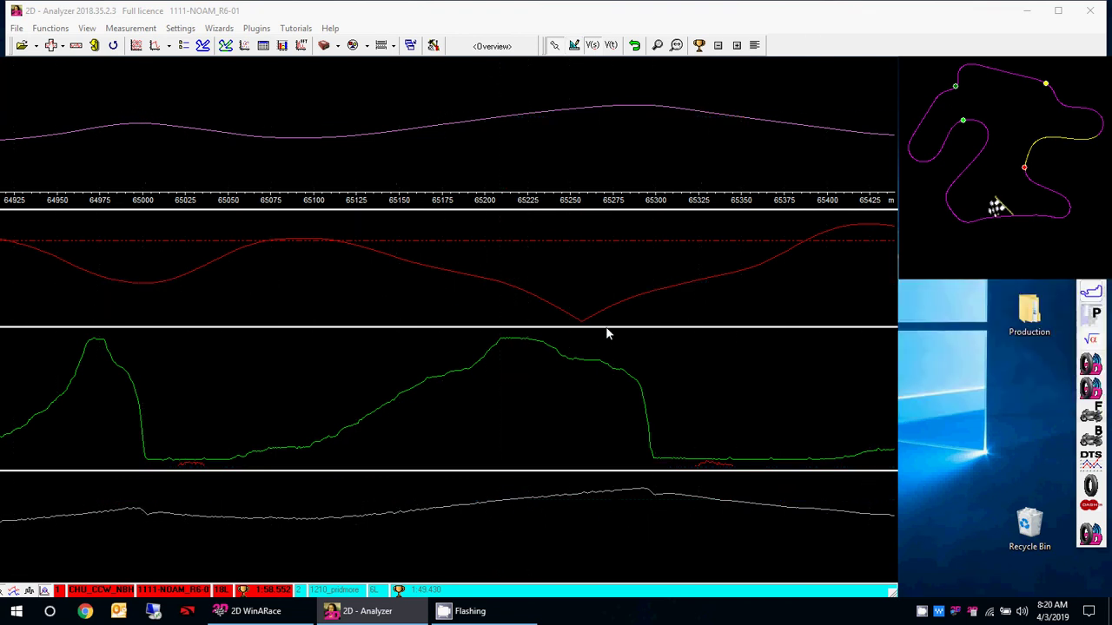
{"action": "scroll", "coordinate": [608, 169], "scroll_direction": "down", "scroll_amount": 4}
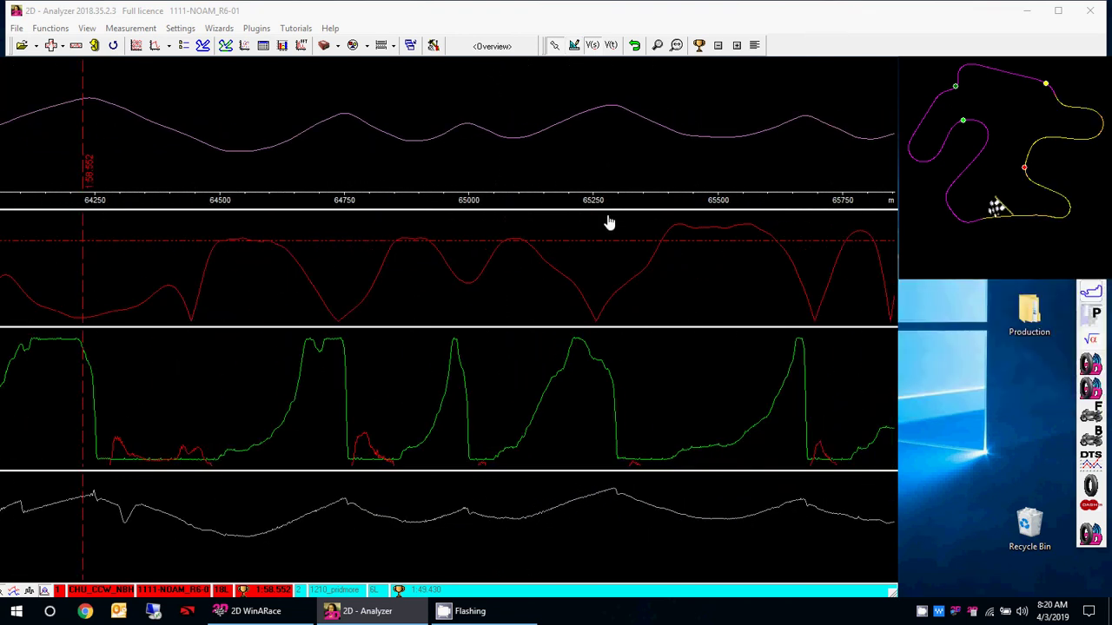
{"action": "left_click_drag", "start_coordinate": [448, 287], "coordinate": [301, 281]}
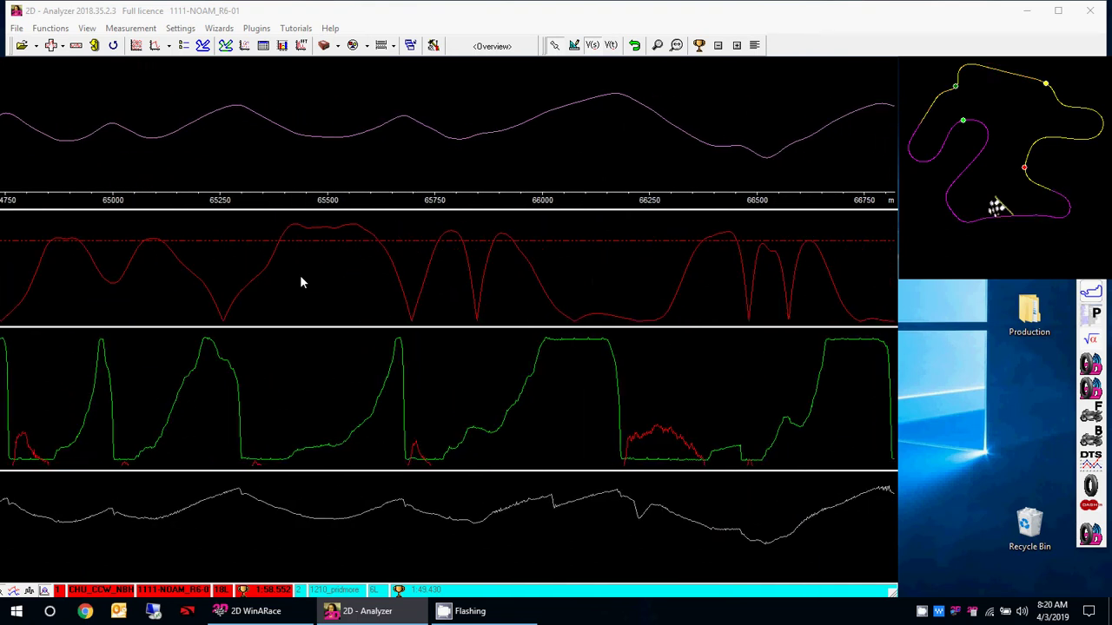
{"action": "left_click", "coordinate": [548, 327]}
{"action": "key", "text": "Escape"}
- Examine the 1:58.552 lap's lean angle where the throttle becomes fully open near 66660 m
{"action": "left_click_drag", "start_coordinate": [745, 303], "coordinate": [387, 301]}
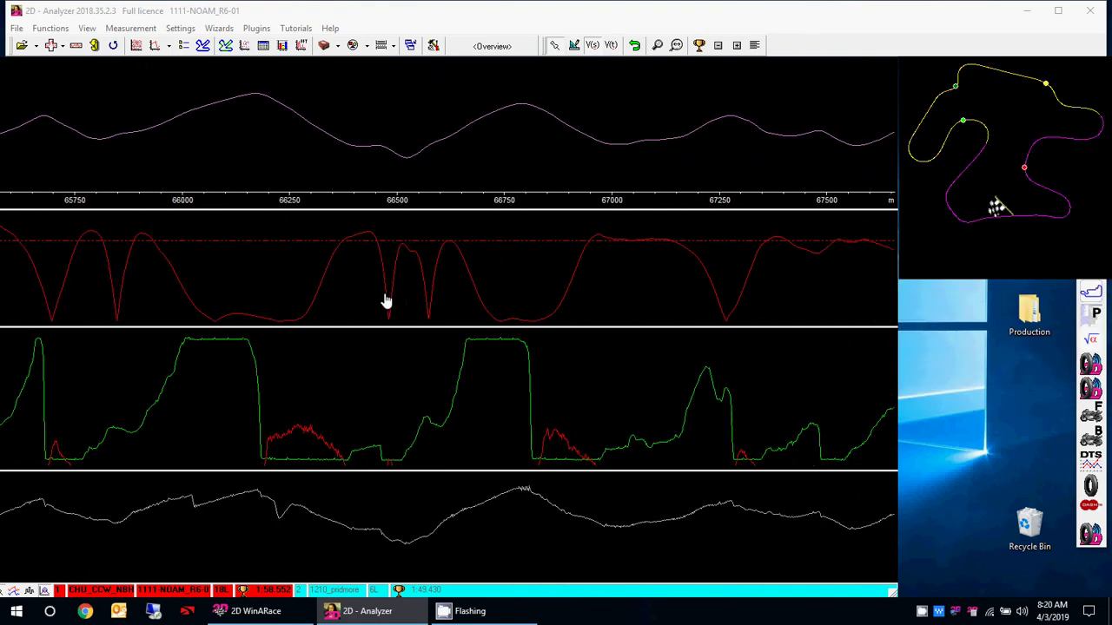
{"action": "left_click", "coordinate": [469, 308]}
{"action": "left_click_drag", "start_coordinate": [469, 309], "coordinate": [467, 332]}
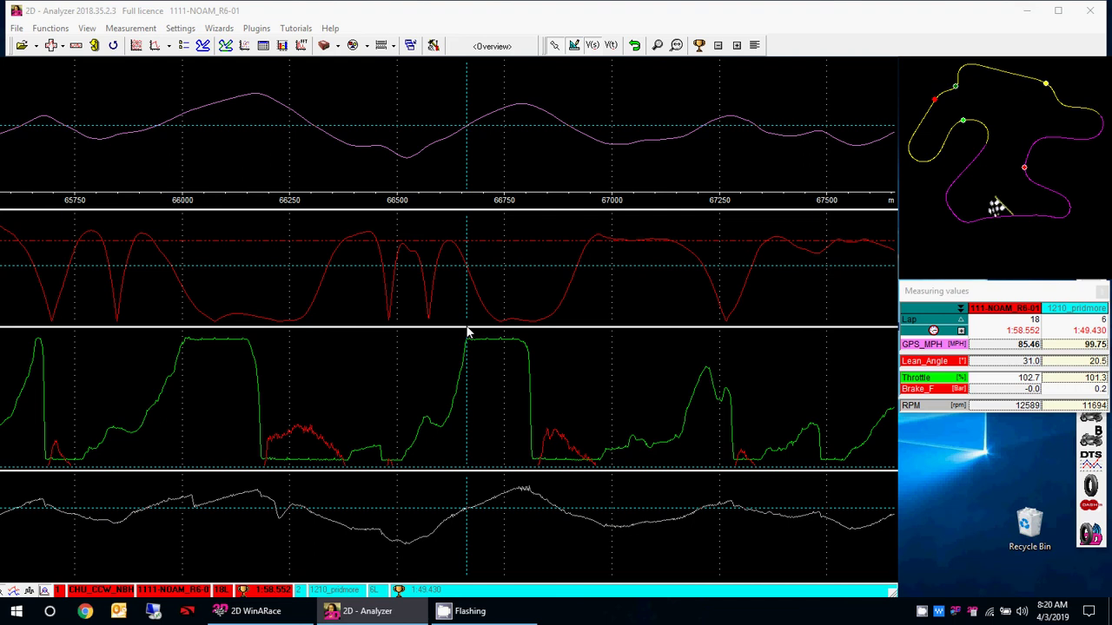
{"action": "left_click_drag", "start_coordinate": [467, 332], "coordinate": [469, 292]}
- Examine the 1:58.552 lap's lean angle and throttle from about 67585 m to 67700 m, and restore the full-lap view
{"action": "left_click_drag", "start_coordinate": [614, 315], "coordinate": [296, 298]}
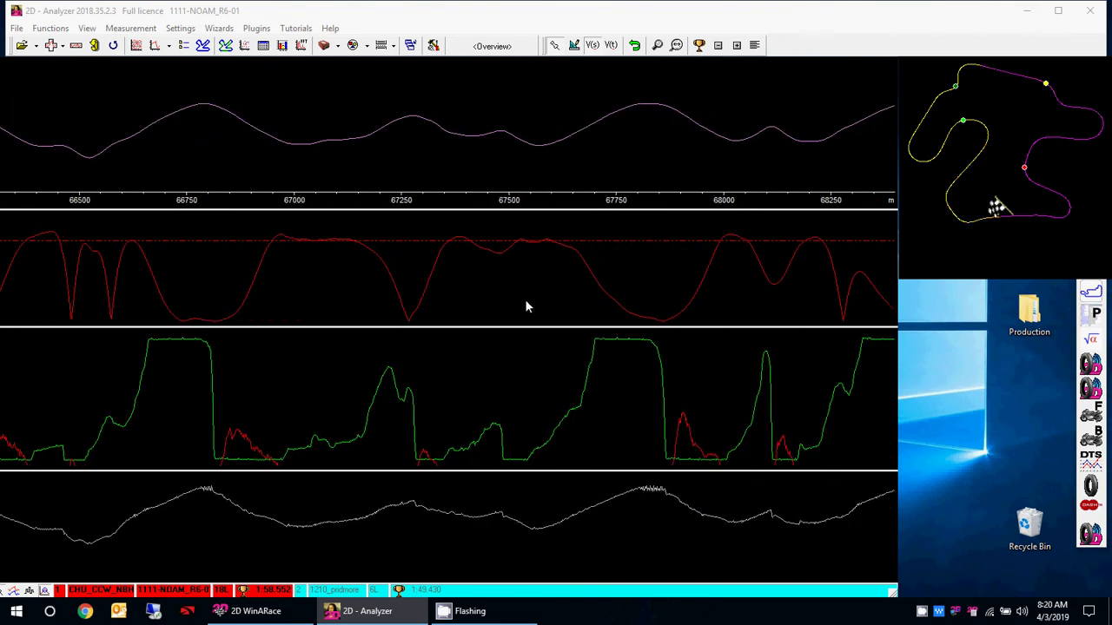
{"action": "left_click_drag", "start_coordinate": [573, 308], "coordinate": [545, 310]}
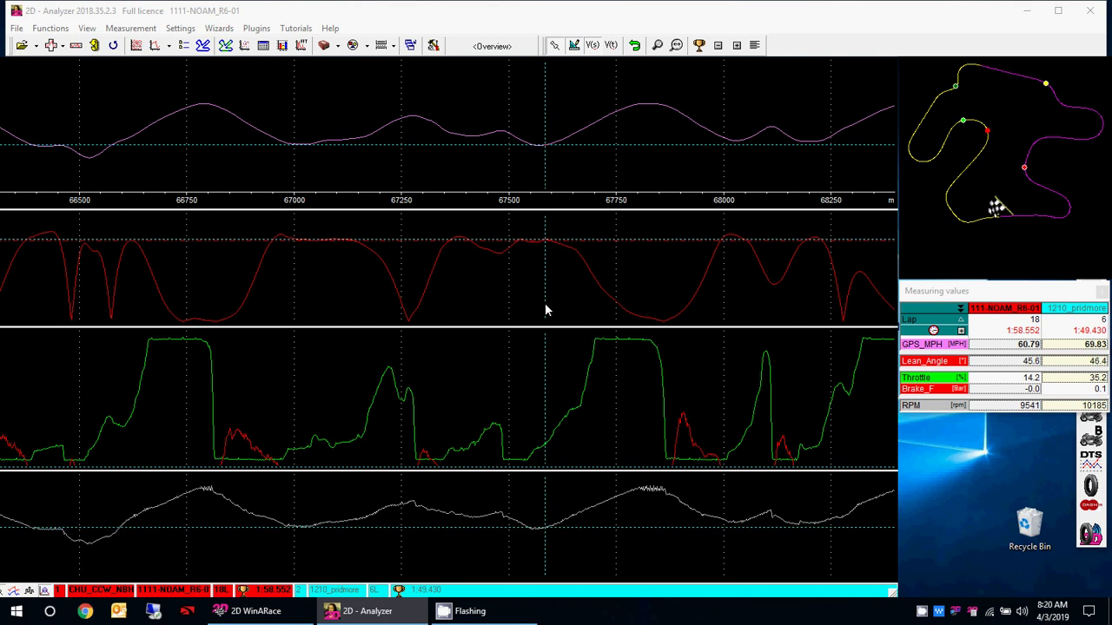
{"action": "left_click_drag", "start_coordinate": [546, 306], "coordinate": [596, 326]}
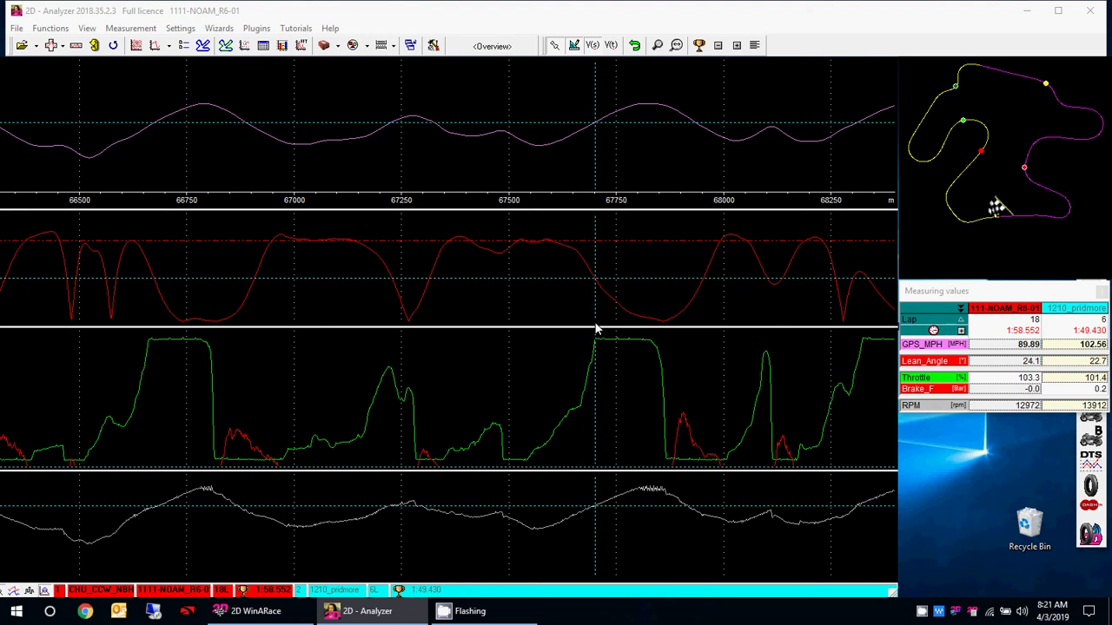
{"action": "mouse_move", "coordinate": [596, 328]}
{"action": "left_mouse_down"}
{"action": "mouse_move", "coordinate": [644, 325]}
{"action": "mouse_move", "coordinate": [489, 273]}
{"action": "mouse_move", "coordinate": [517, 170]}
{"action": "left_mouse_up"}
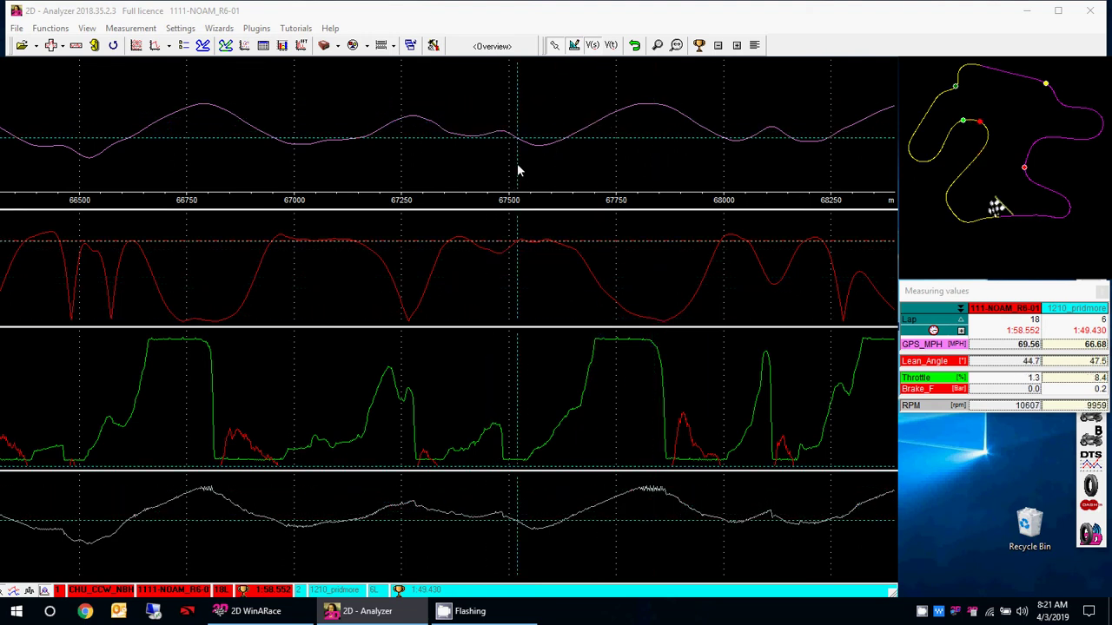
{"action": "left_click", "coordinate": [677, 46]}
{"action": "left_click", "coordinate": [449, 232]}
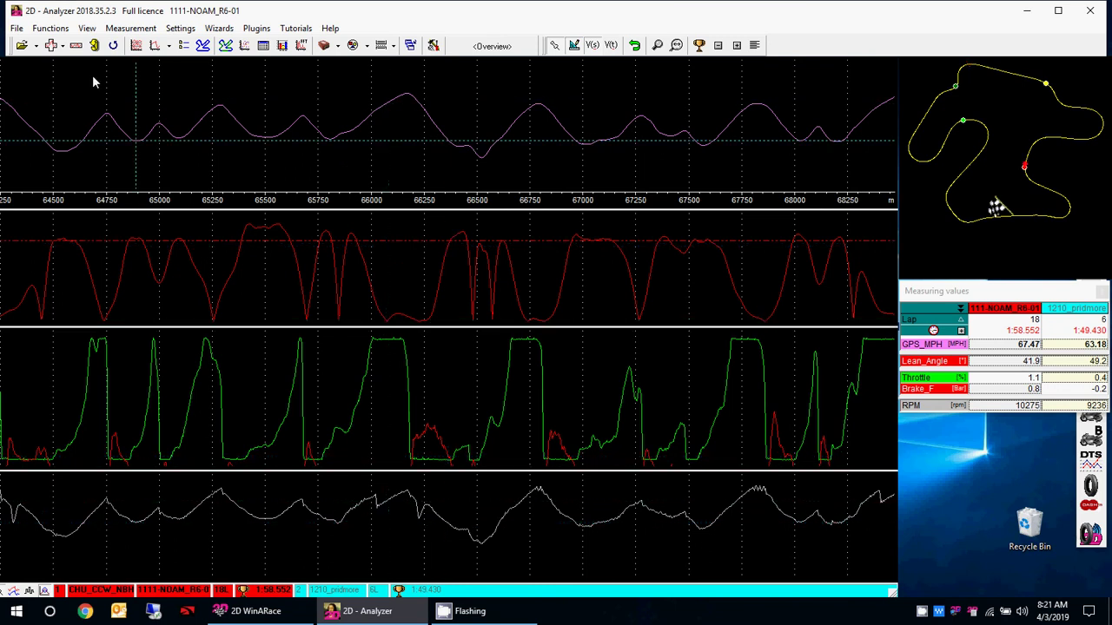
- Remove the measurement containing the 1:49.430 lap from the comparison
{"action": "left_click", "coordinate": [272, 330]}
{"action": "left_click", "coordinate": [371, 556]}
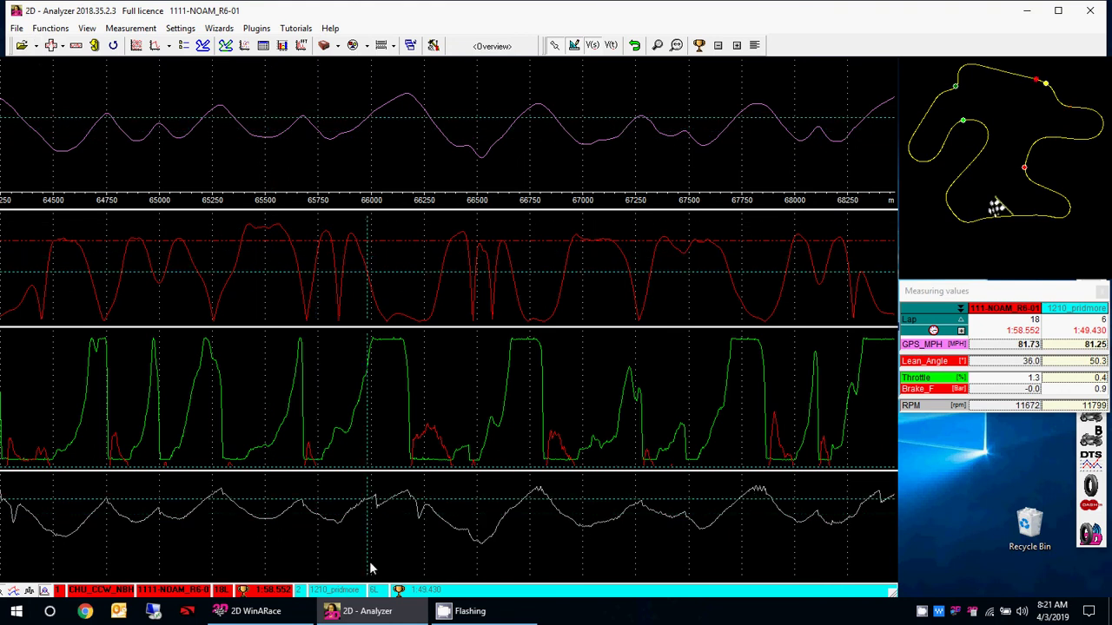
{"action": "right_click", "coordinate": [371, 589]}
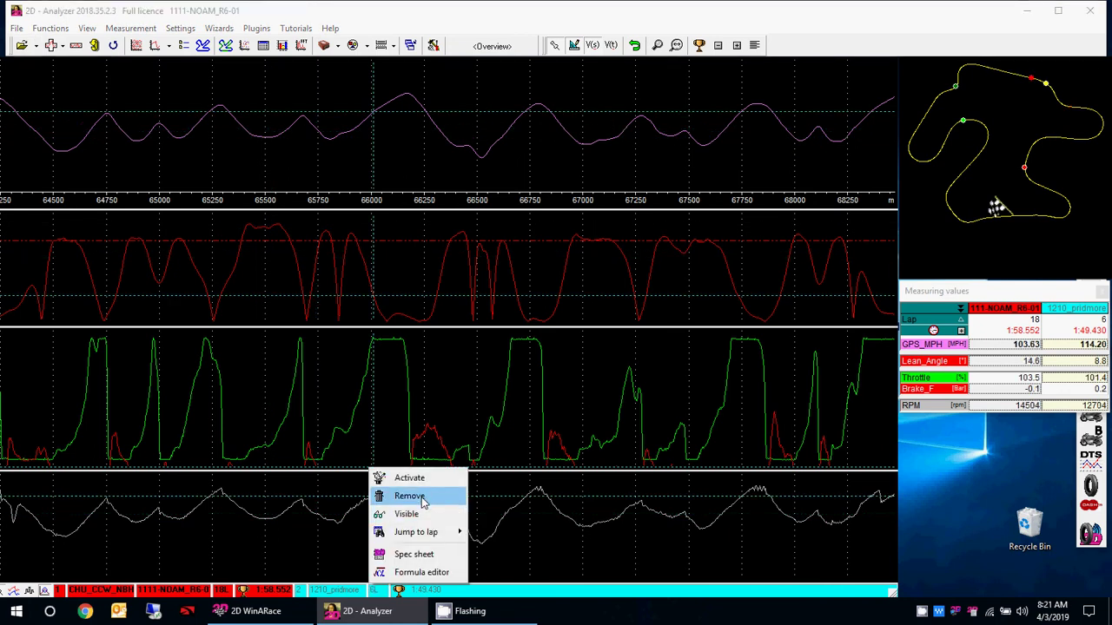
{"action": "left_click", "coordinate": [415, 497]}
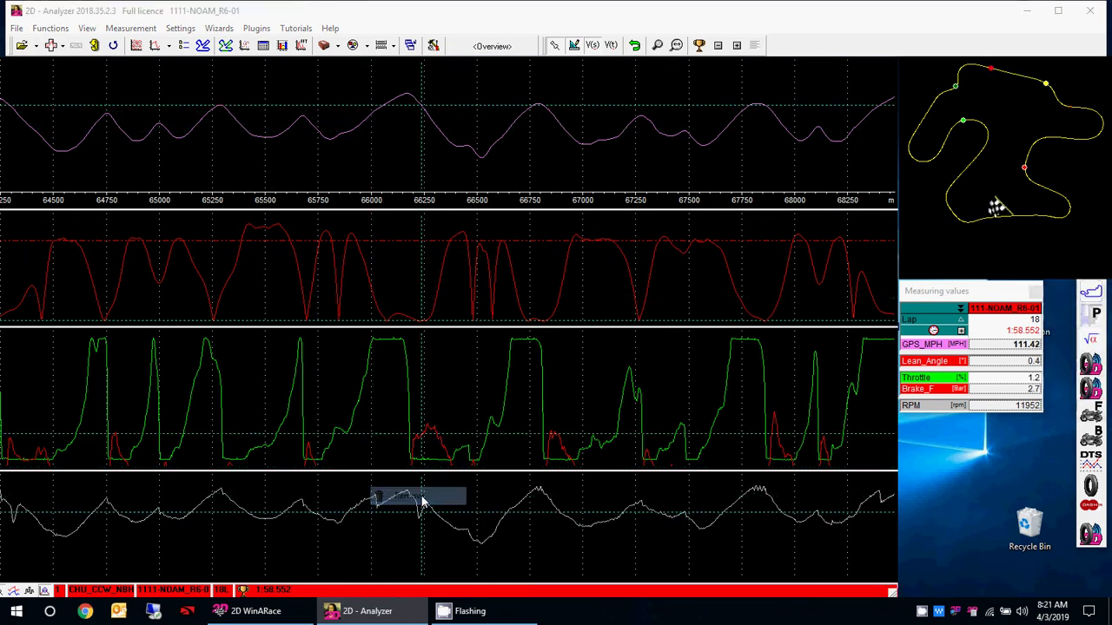
- Load the wsbk.MES measurement from the CHU_CW_NBH folder and remove the 1:58.552 lap's measurement
{"action": "left_click", "coordinate": [21, 45]}
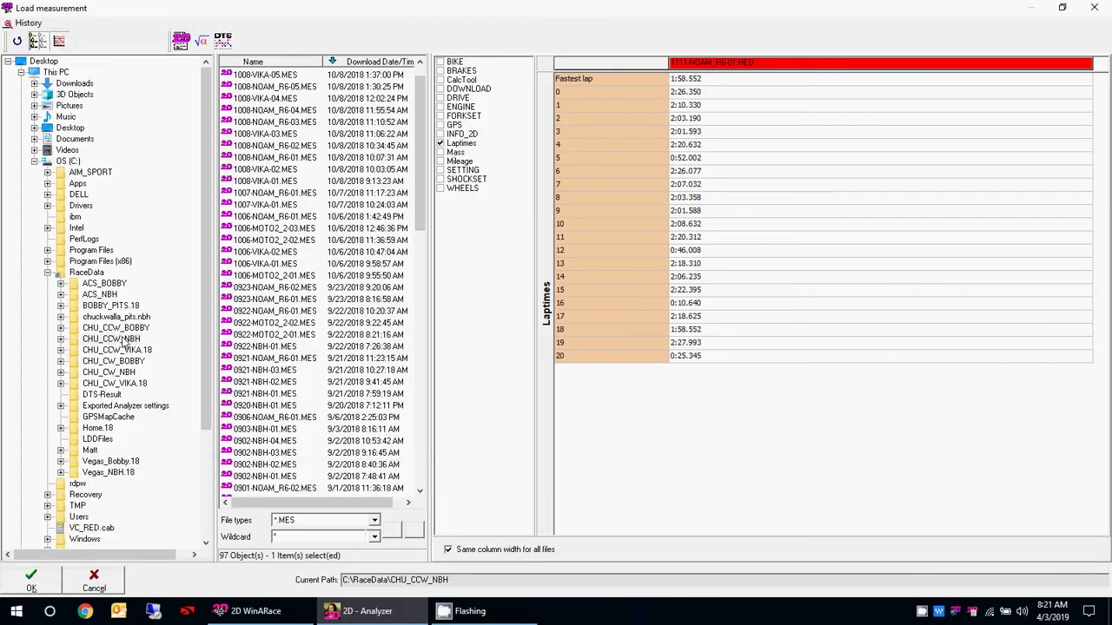
{"action": "left_click", "coordinate": [117, 374]}
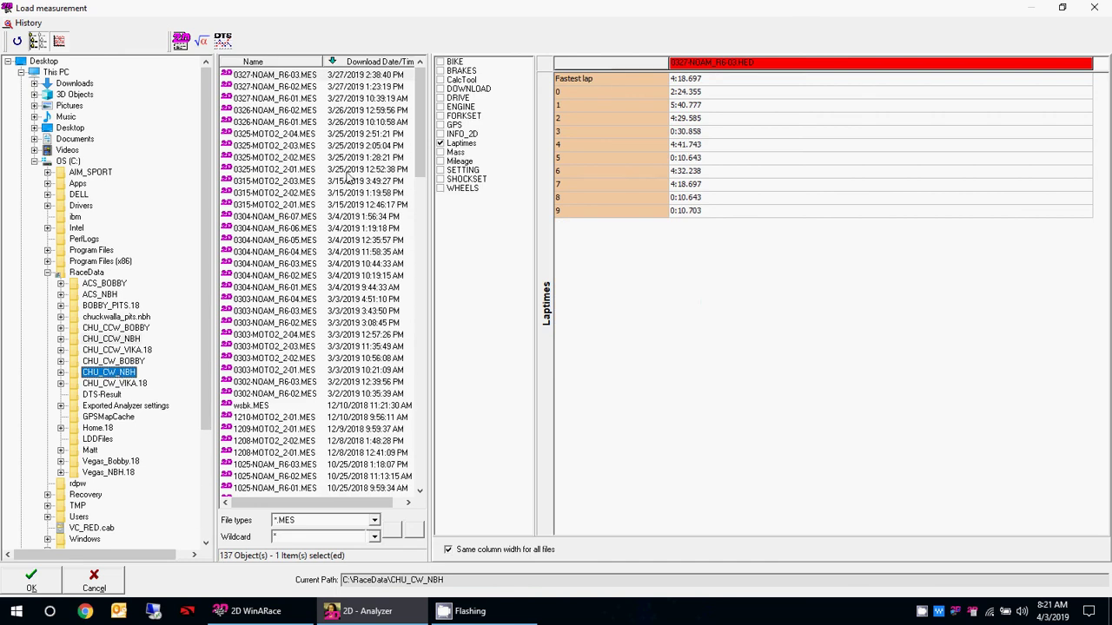
{"action": "double_click", "coordinate": [255, 407]}
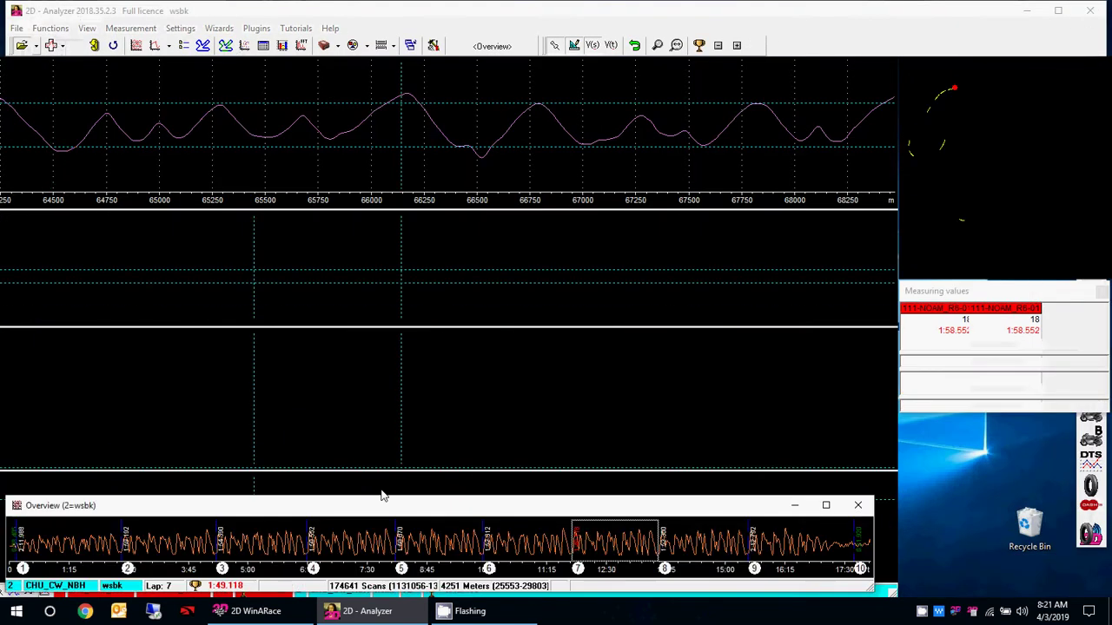
{"action": "right_click", "coordinate": [261, 592]}
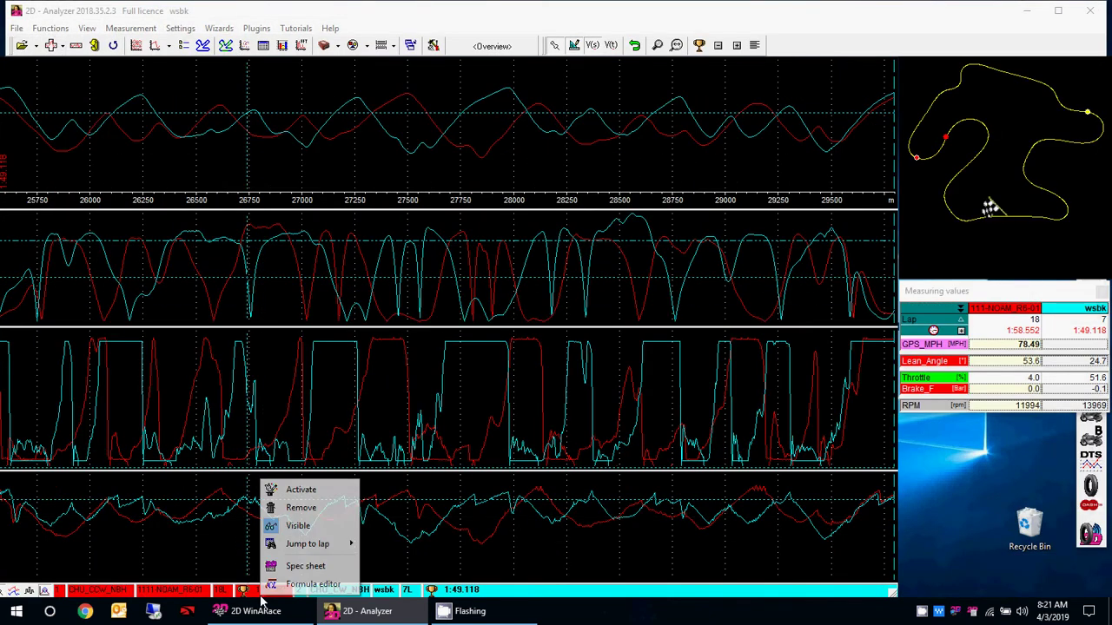
{"action": "left_click", "coordinate": [315, 508]}
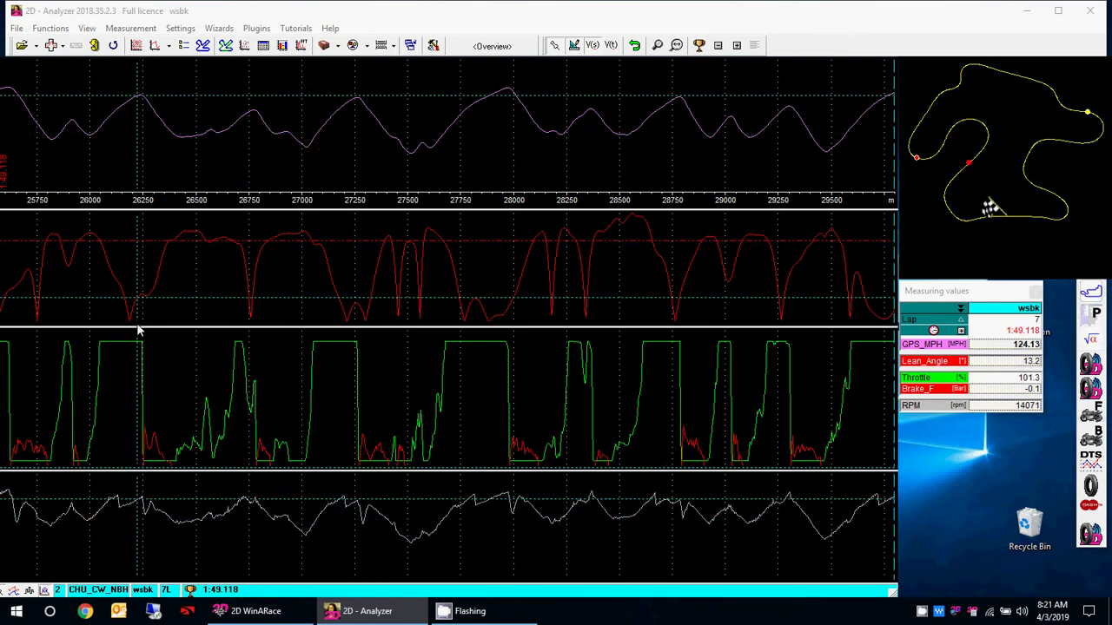
- Examine the wsbk lap's lean angle from early throttle to fully open, about 26000 m to 26045 m
{"action": "key", "text": "Escape"}
{"action": "left_click_drag", "start_coordinate": [123, 298], "coordinate": [211, 323]}
{"action": "scroll", "coordinate": [203, 318], "scroll_direction": "up", "scroll_amount": 2}
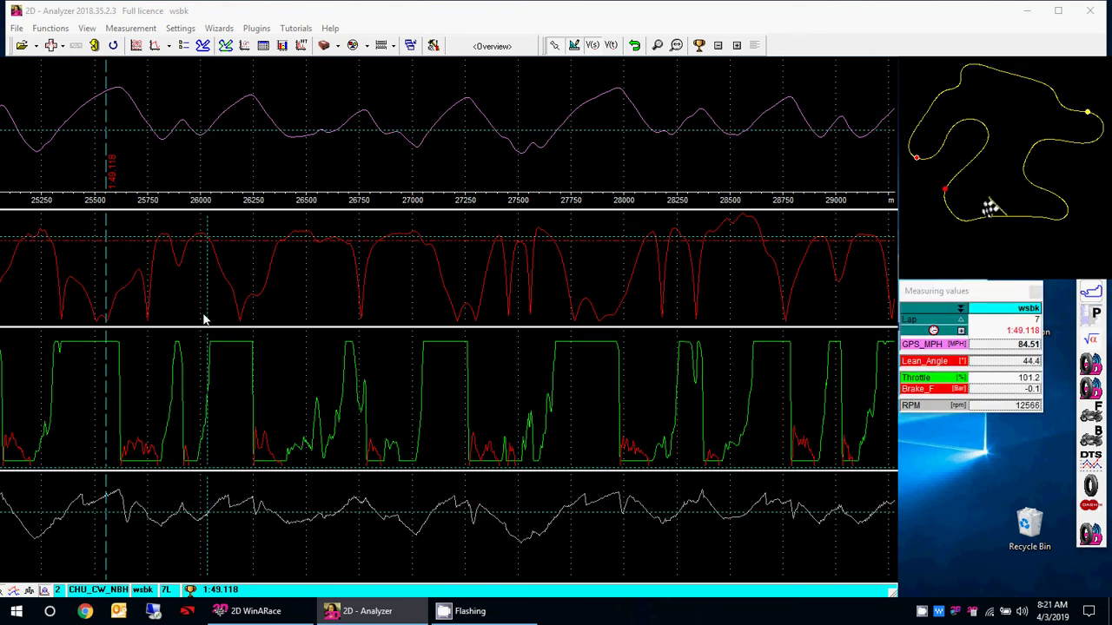
{"action": "key", "text": "Escape"}
{"action": "scroll", "coordinate": [211, 180], "scroll_direction": "up", "scroll_amount": 3}
{"action": "scroll", "coordinate": [211, 173], "scroll_direction": "up", "scroll_amount": 2}
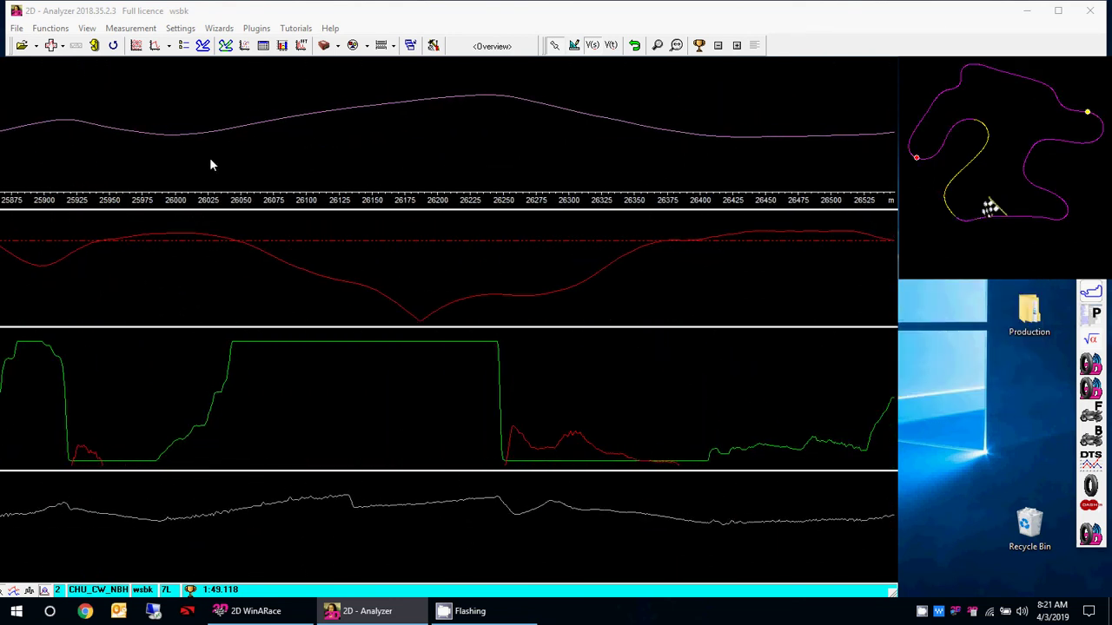
{"action": "left_click_drag", "start_coordinate": [183, 323], "coordinate": [181, 329]}
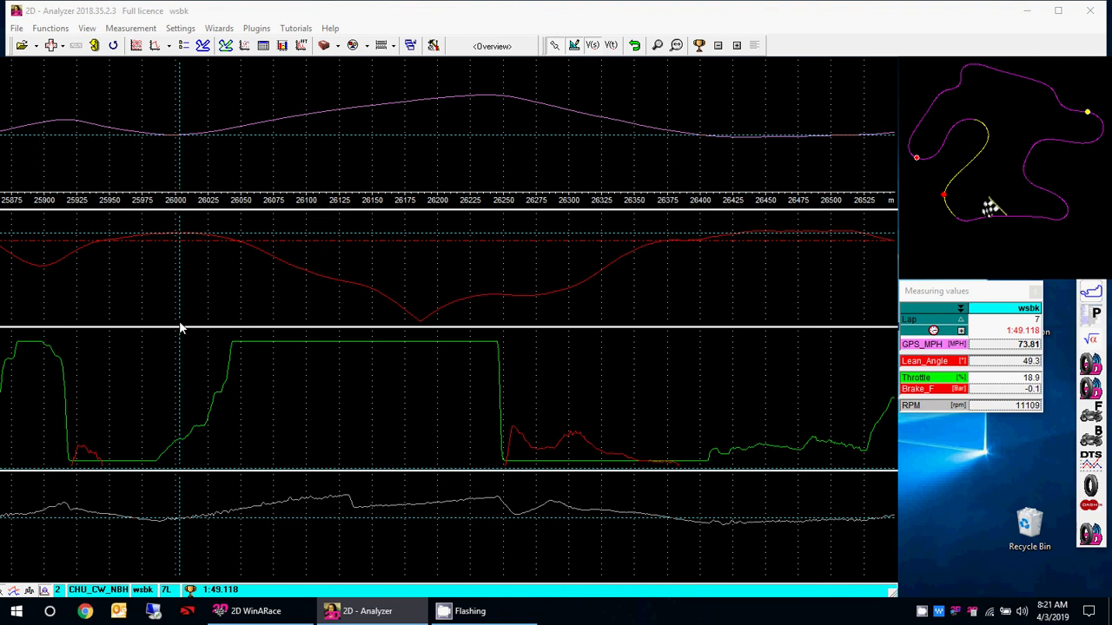
{"action": "left_click_drag", "start_coordinate": [180, 328], "coordinate": [233, 339]}
{"action": "key", "text": "Escape"}
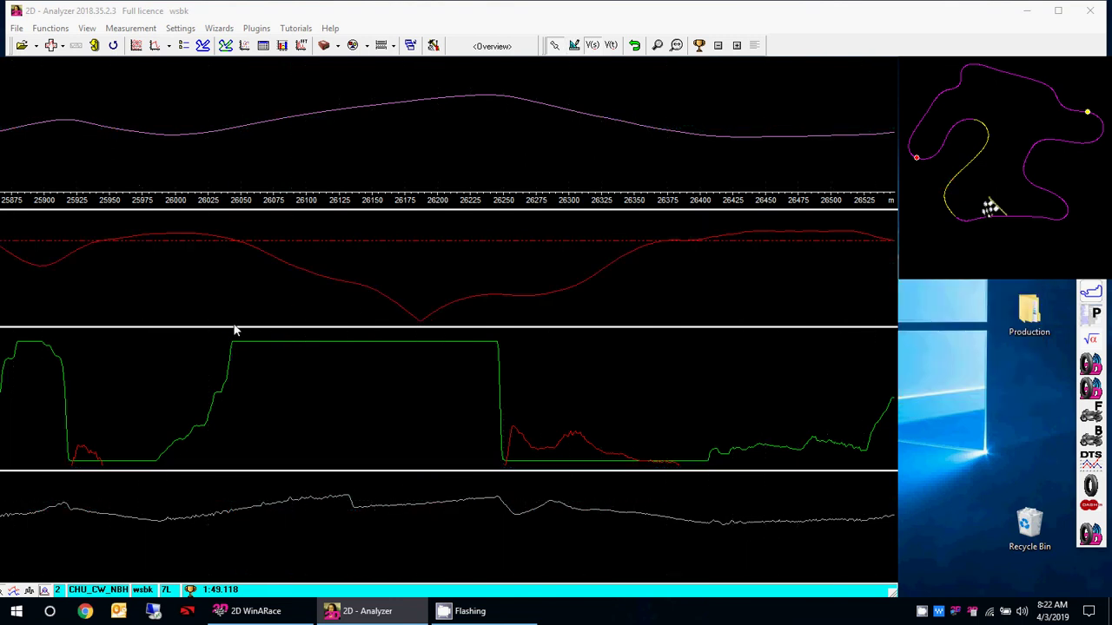
- Examine the wsbk lap's lean angle at the full-throttle point near 26685 m
{"action": "left_click_drag", "start_coordinate": [513, 300], "coordinate": [102, 306]}
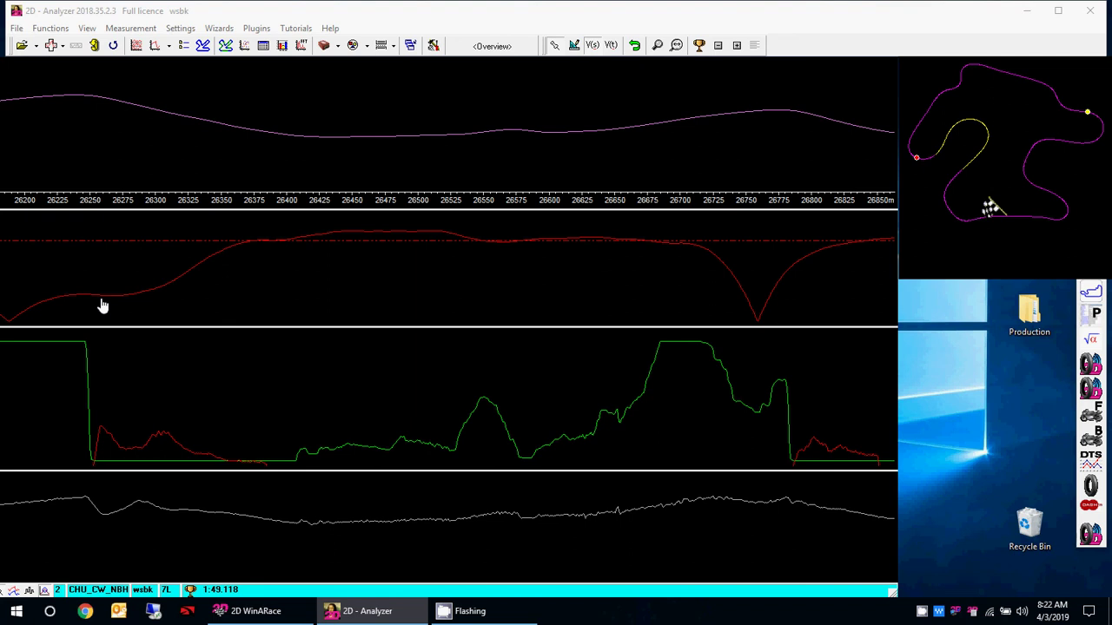
{"action": "left_click", "coordinate": [659, 305]}
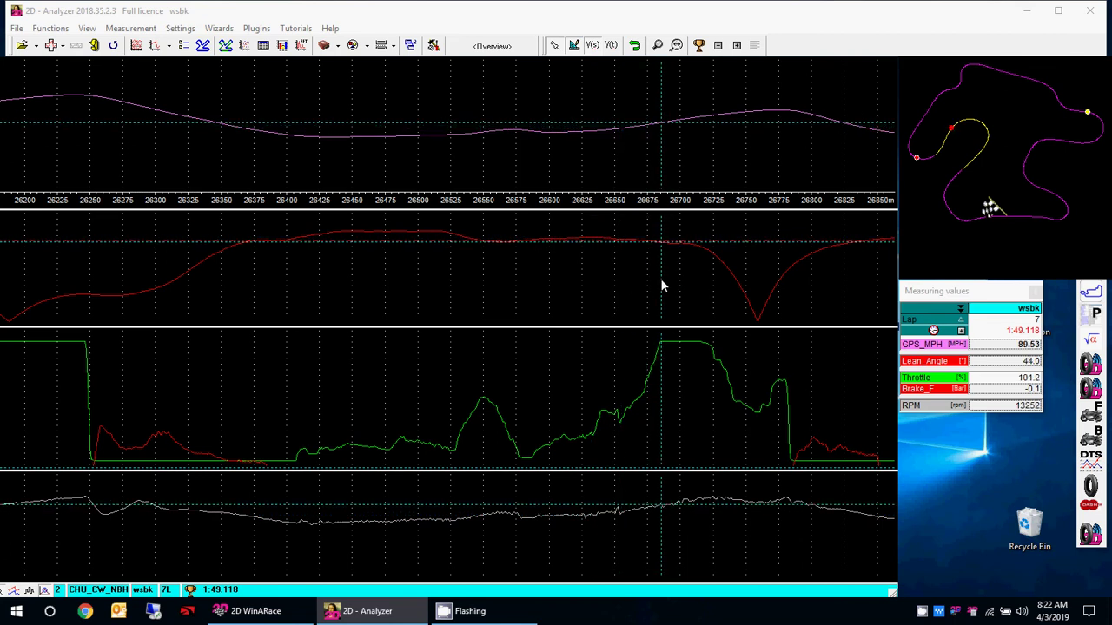
{"action": "key", "text": "Escape"}
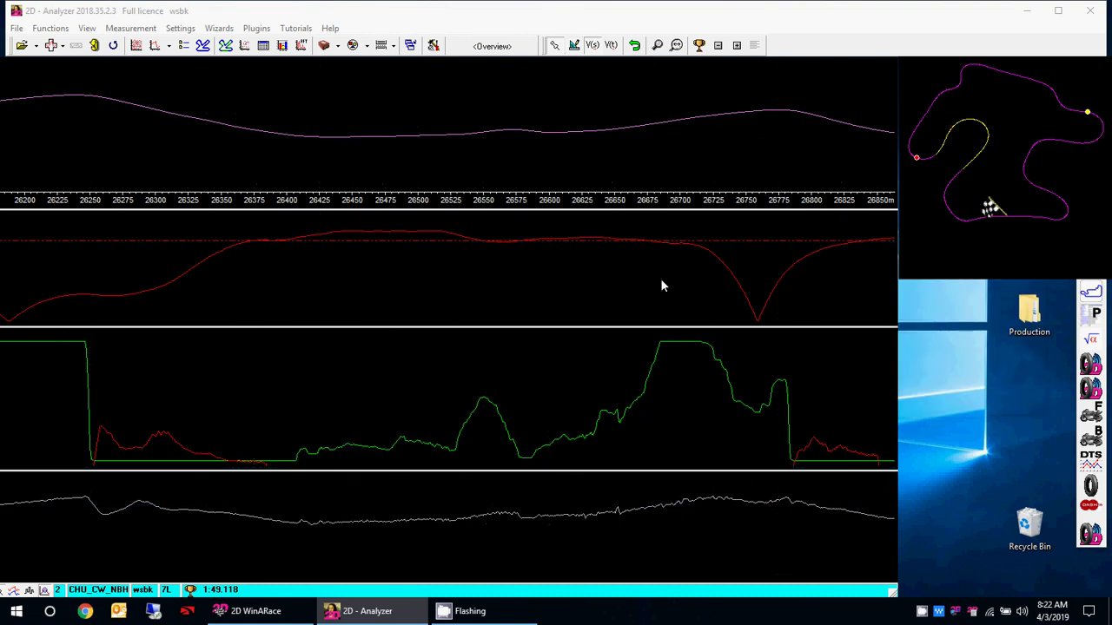
- Examine the wsbk lap's lean angle as the throttle opens fully, about 27000 m to 27055 m
{"action": "left_click_drag", "start_coordinate": [720, 280], "coordinate": [263, 278]}
{"action": "left_click_drag", "start_coordinate": [764, 249], "coordinate": [594, 280]}
{"action": "key", "text": "Escape"}
{"action": "left_click_drag", "start_coordinate": [415, 301], "coordinate": [488, 317]}
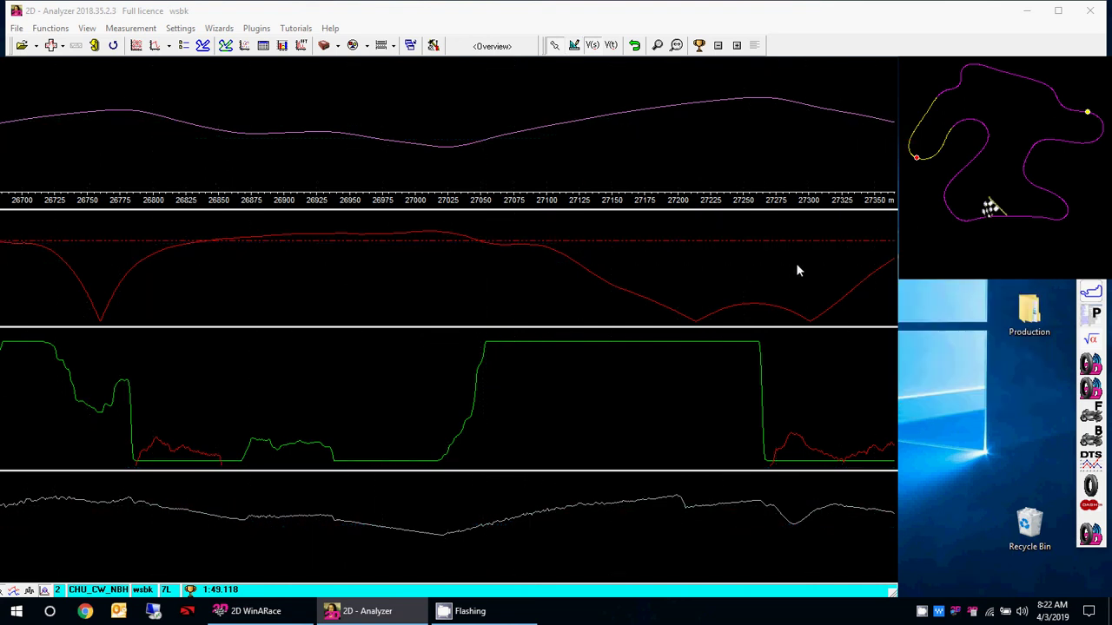
- Examine the wsbk lap's lean angle at the full-throttle point near 27675 m
{"action": "left_click_drag", "start_coordinate": [796, 269], "coordinate": [151, 254]}
{"action": "left_click_drag", "start_coordinate": [521, 305], "coordinate": [309, 317]}
{"action": "left_click", "coordinate": [304, 316]}
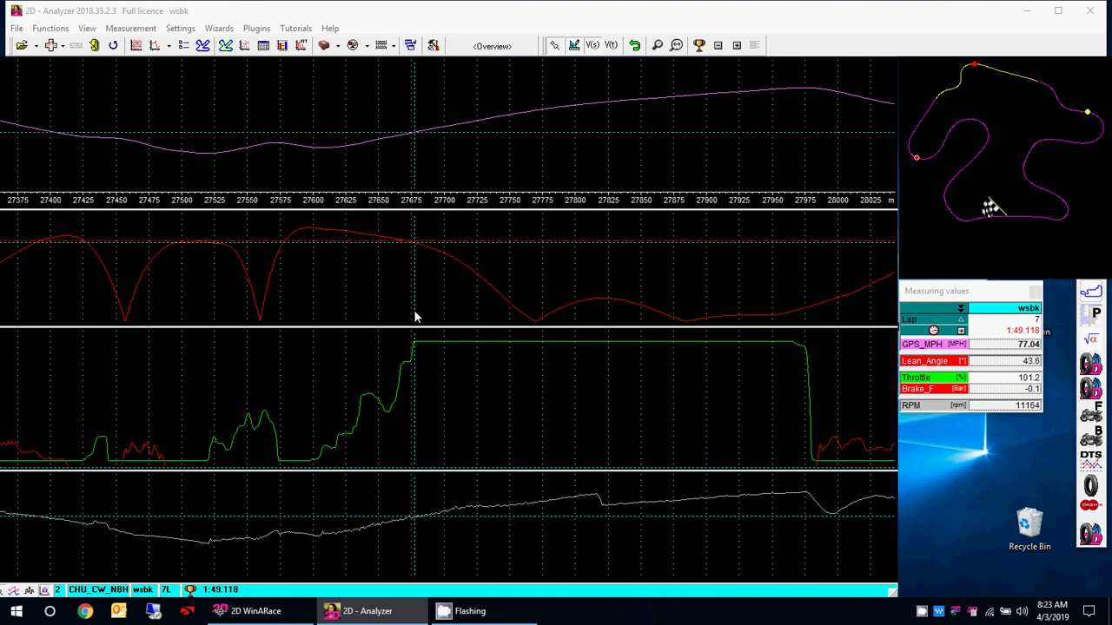
{"action": "key", "text": "Escape"}
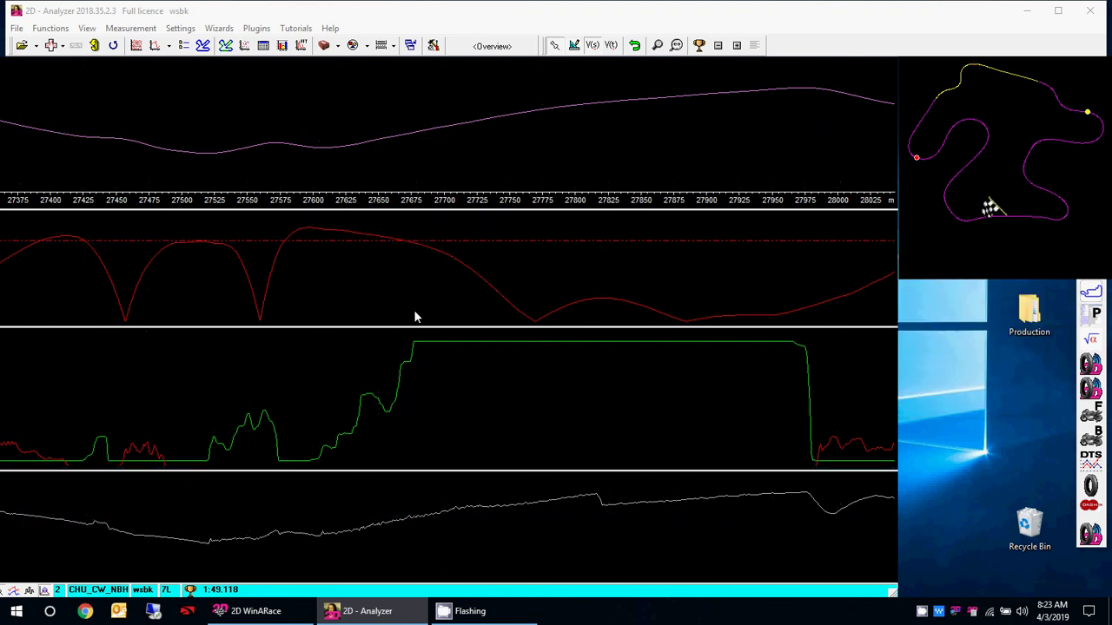
- Review the wsbk lap's corners beyond 27850 m and examine its lean angle at the full-throttle point near 28970 m
{"action": "scroll", "coordinate": [478, 287], "scroll_direction": "down", "scroll_amount": 2}
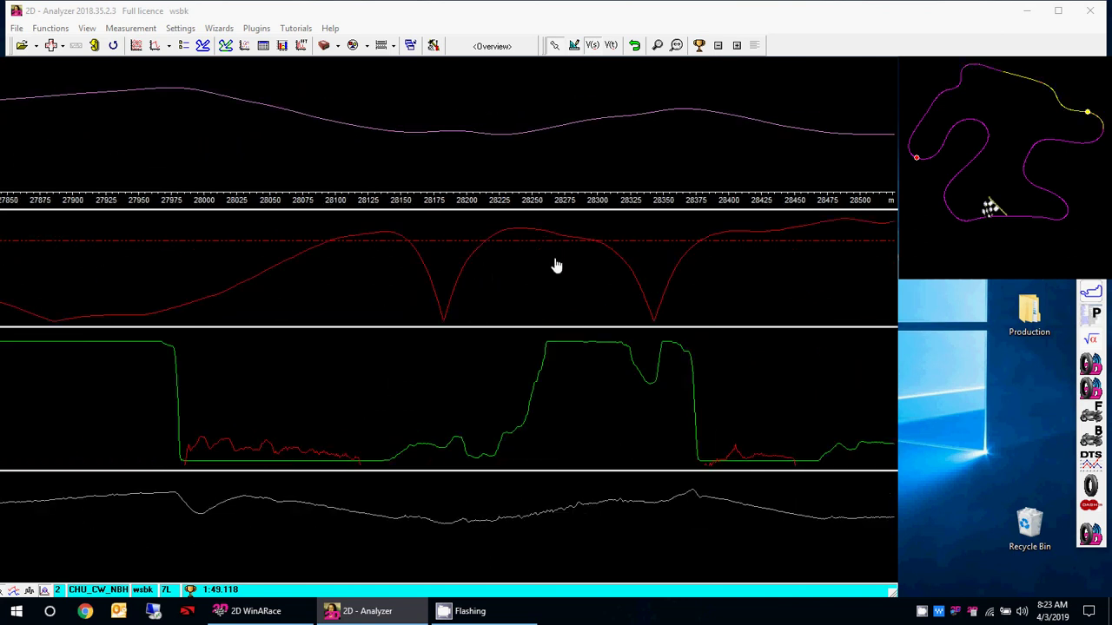
{"action": "scroll", "coordinate": [332, 253], "scroll_direction": "down", "scroll_amount": 2}
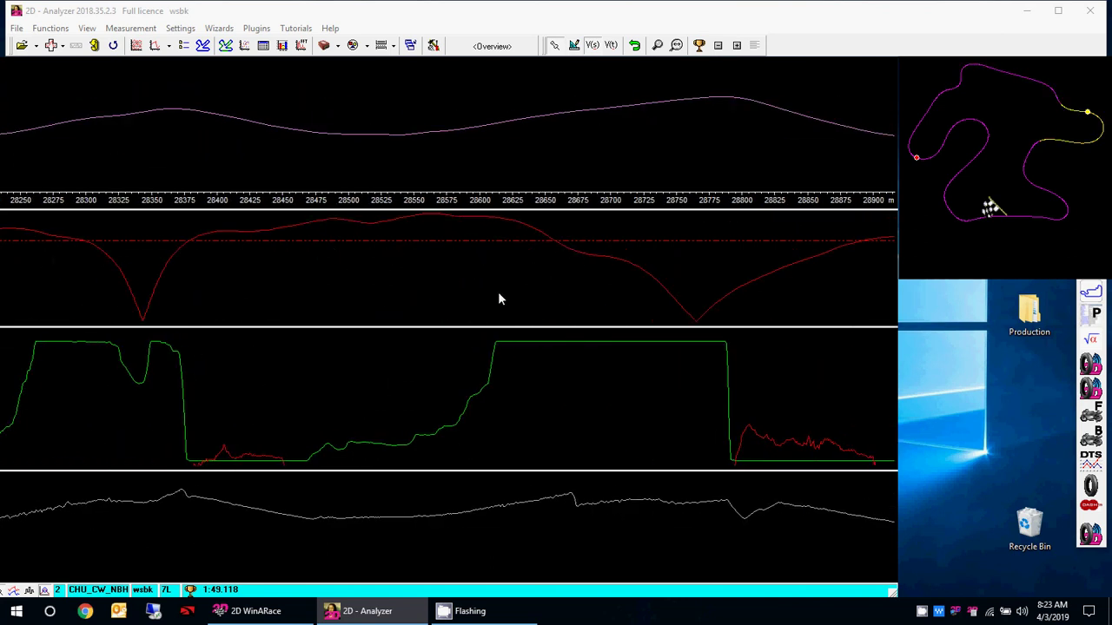
{"action": "scroll", "coordinate": [353, 301], "scroll_direction": "down", "scroll_amount": 1}
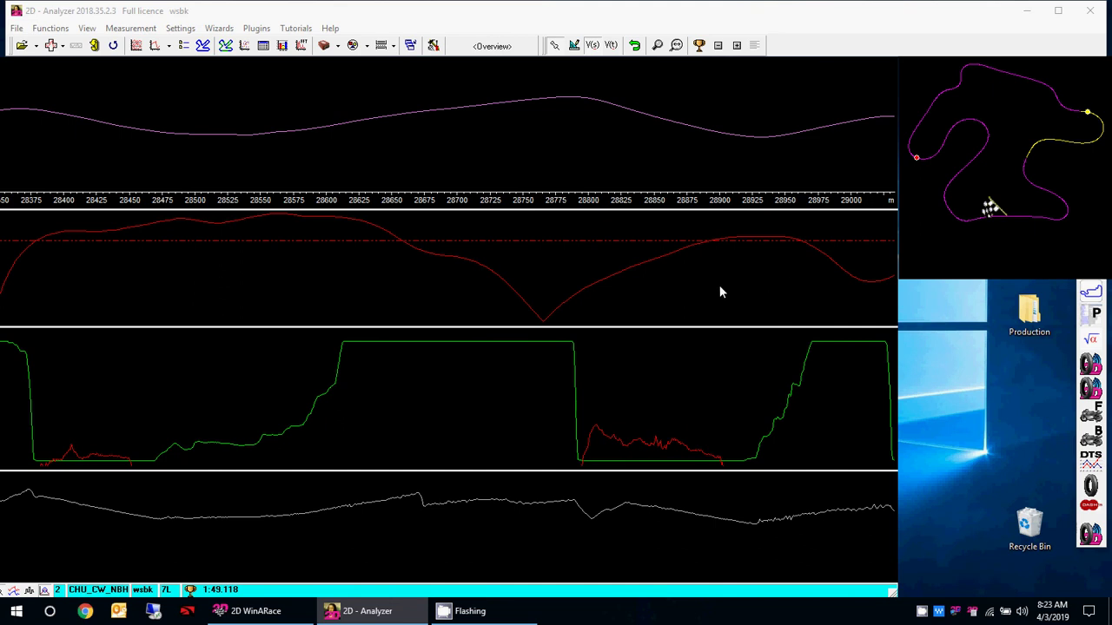
{"action": "left_click_drag", "start_coordinate": [719, 292], "coordinate": [268, 298]}
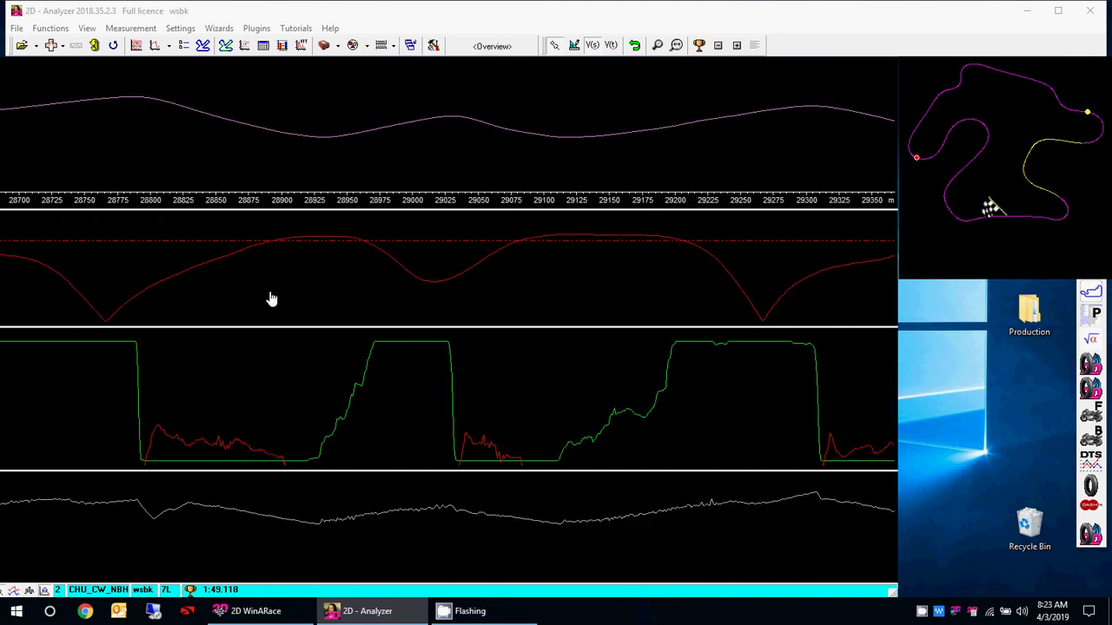
{"action": "left_click", "coordinate": [363, 312]}
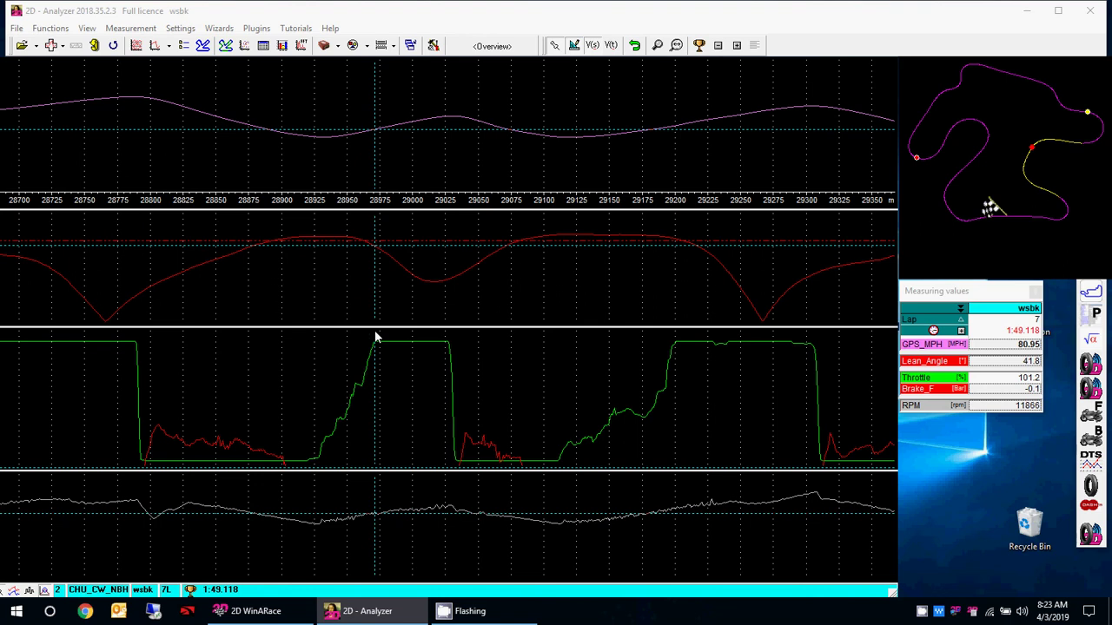
{"action": "left_click_drag", "start_coordinate": [375, 337], "coordinate": [377, 337]}
- Examine the wsbk lap's lean angle and throttle from about 29125 m to 29200 m and at the last corner's exit near 29600 m
{"action": "left_click_drag", "start_coordinate": [673, 304], "coordinate": [443, 311]}
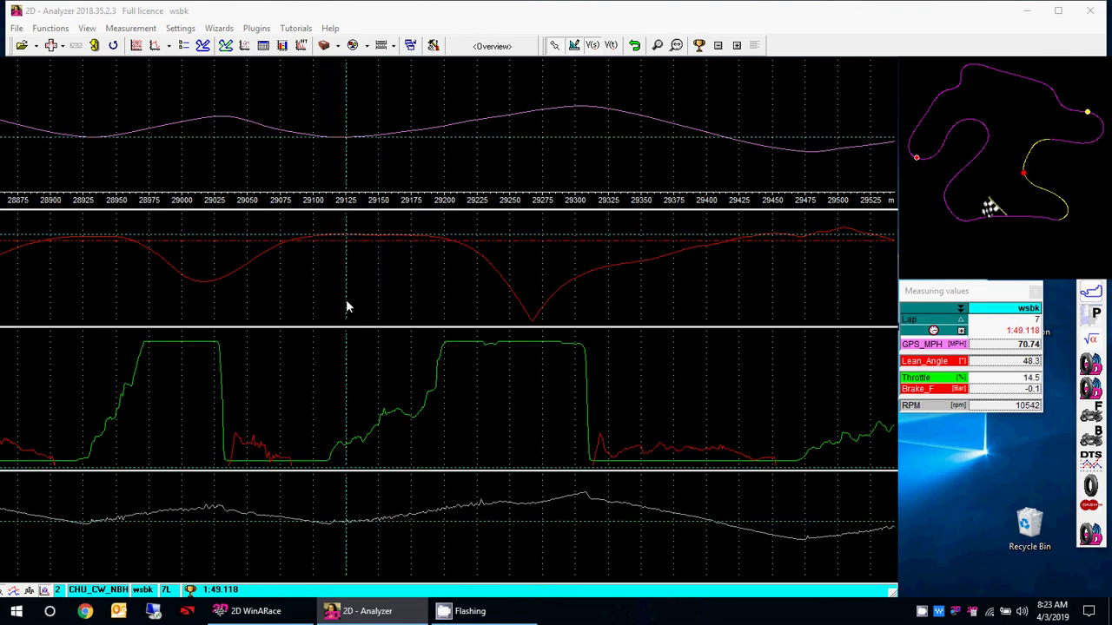
{"action": "left_click", "coordinate": [445, 317]}
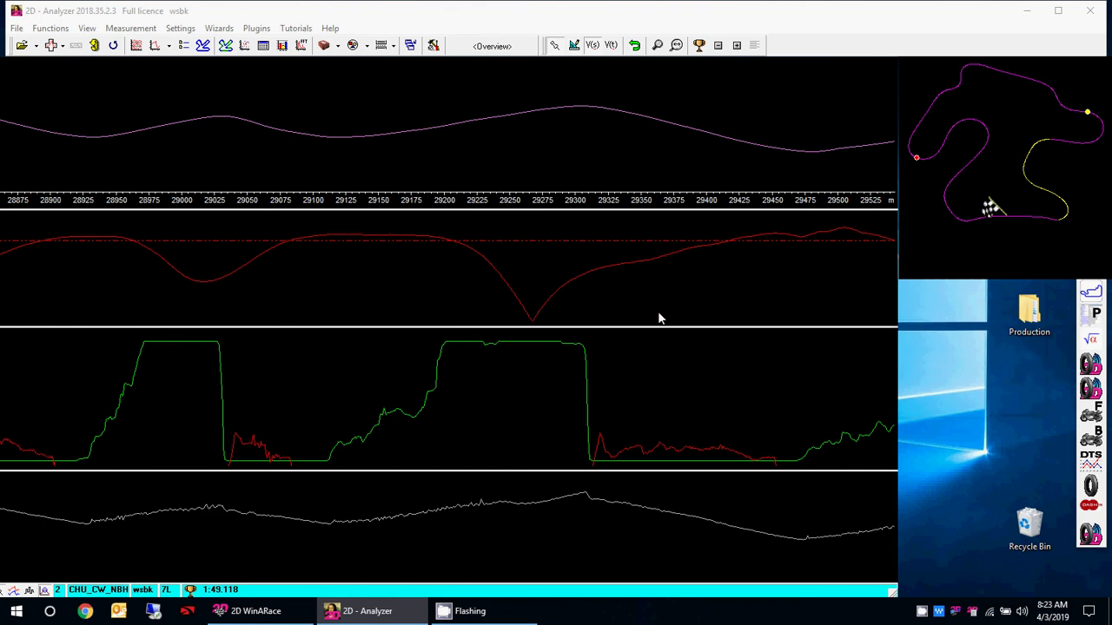
{"action": "left_click_drag", "start_coordinate": [778, 304], "coordinate": [199, 312]}
{"action": "left_click", "coordinate": [408, 308]}
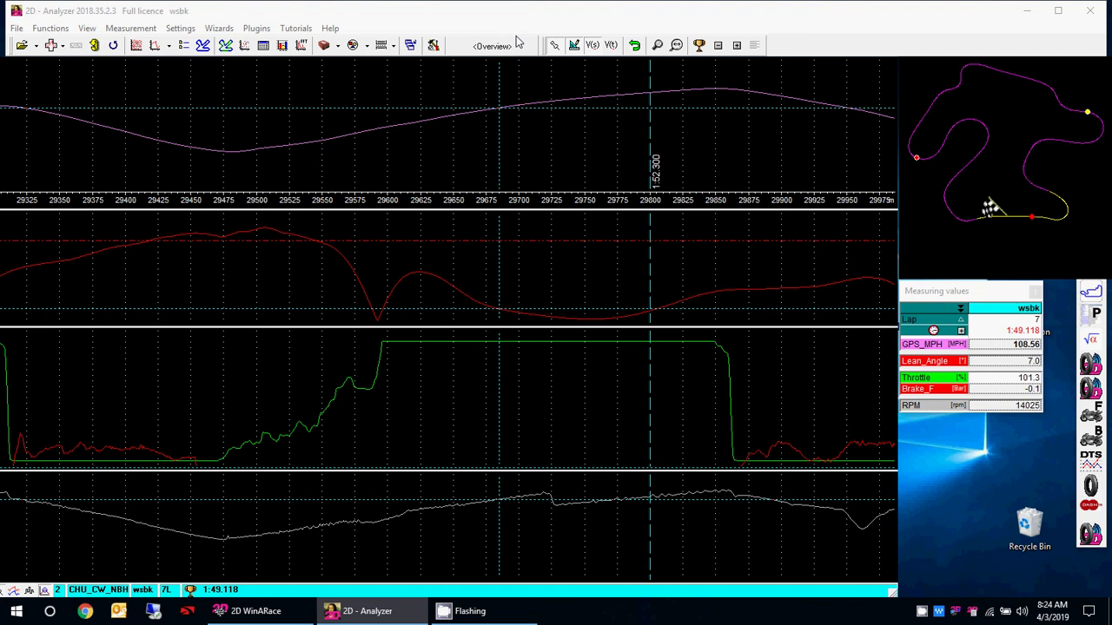
- Restore the wsbk lap's full-lap view and examine its lean angle between about 26500 m and 28280 m
{"action": "left_click", "coordinate": [677, 46]}
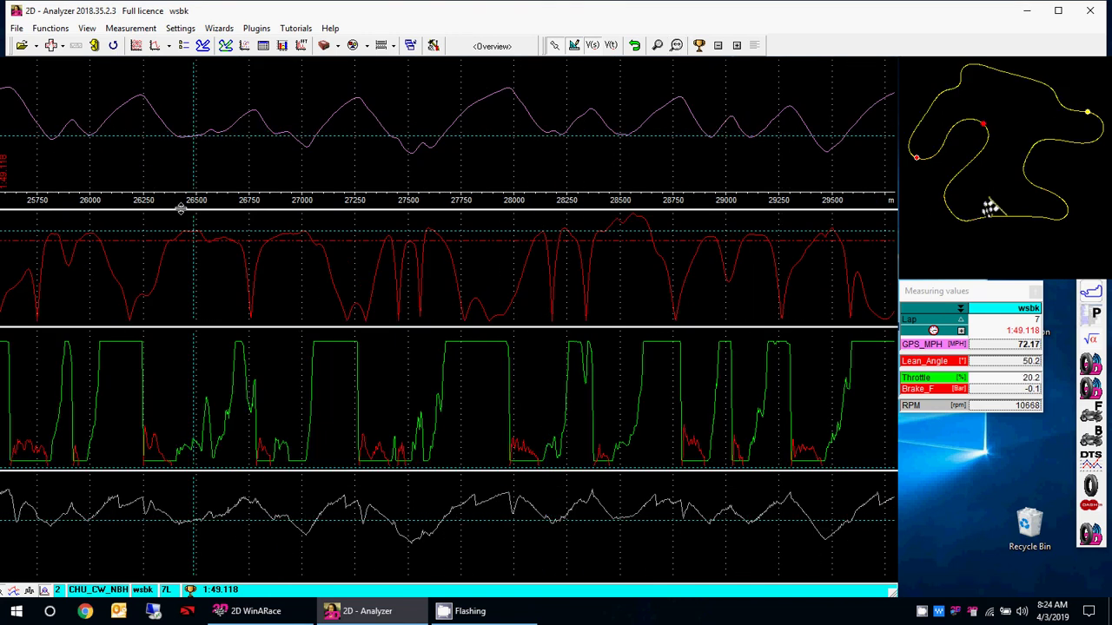
{"action": "left_click_drag", "start_coordinate": [252, 250], "coordinate": [573, 261]}
{"action": "left_click", "coordinate": [474, 611]}
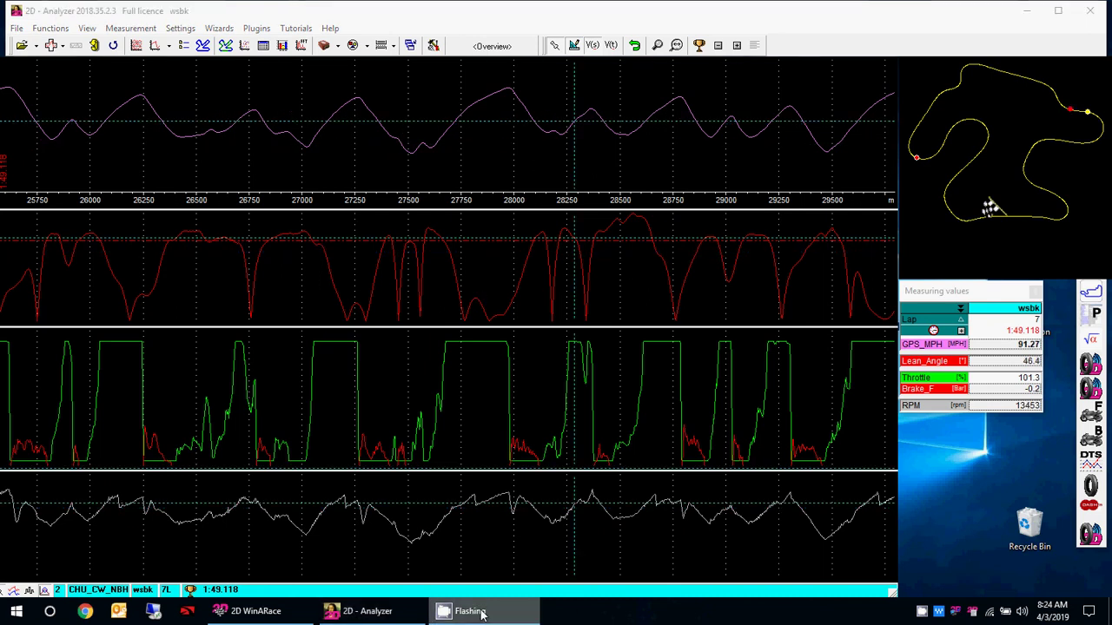
{"action": "left_click", "coordinate": [922, 613]}
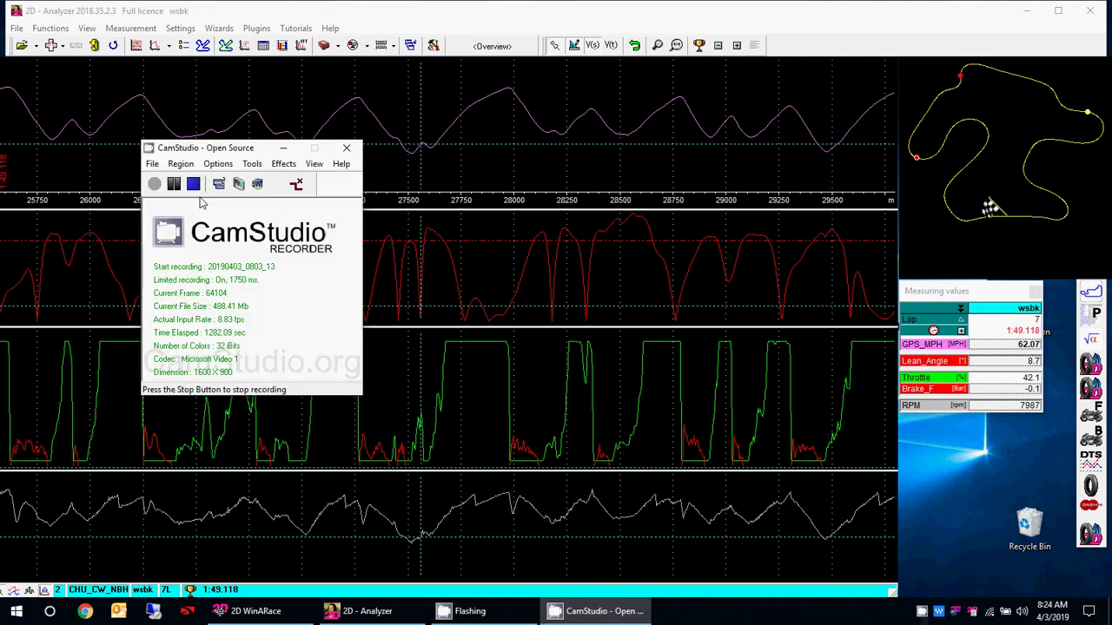